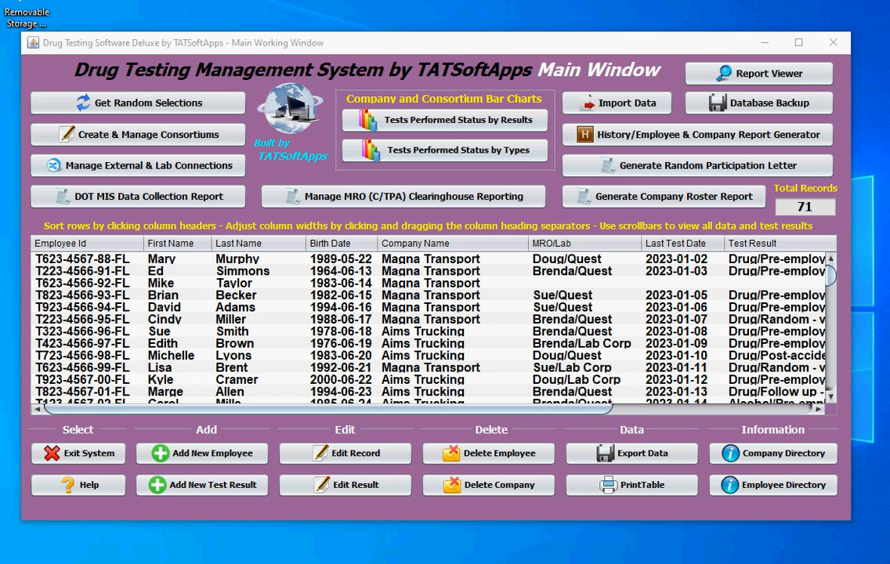
left_click(206, 455)
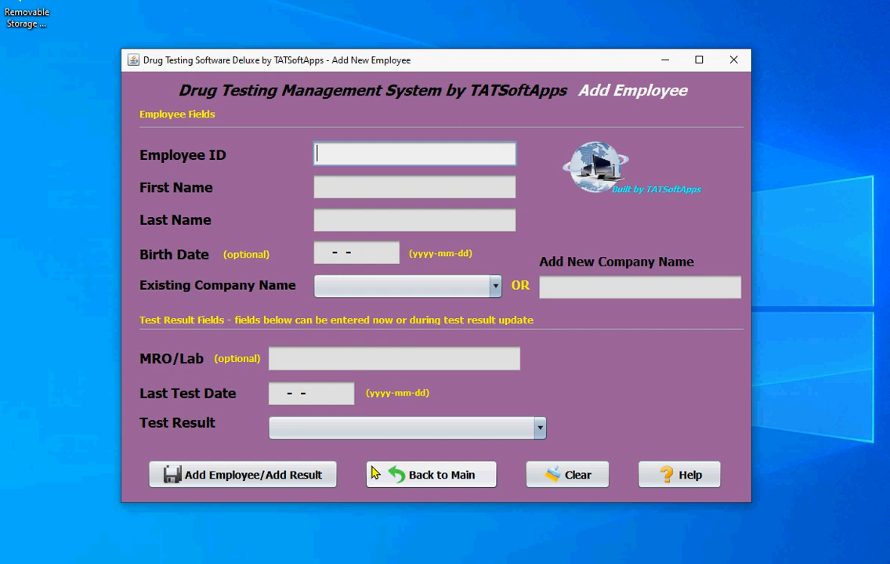
left_click(427, 475)
left_click(612, 106)
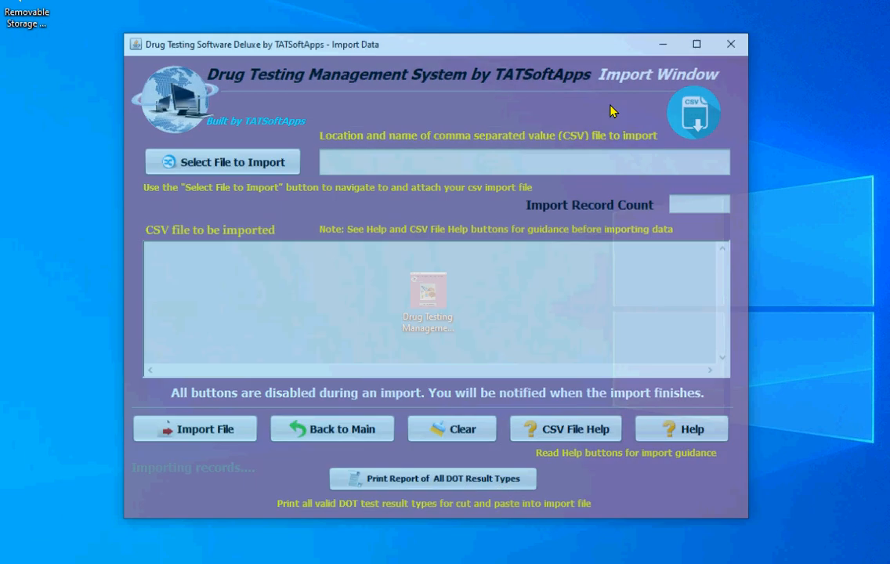
left_click(225, 162)
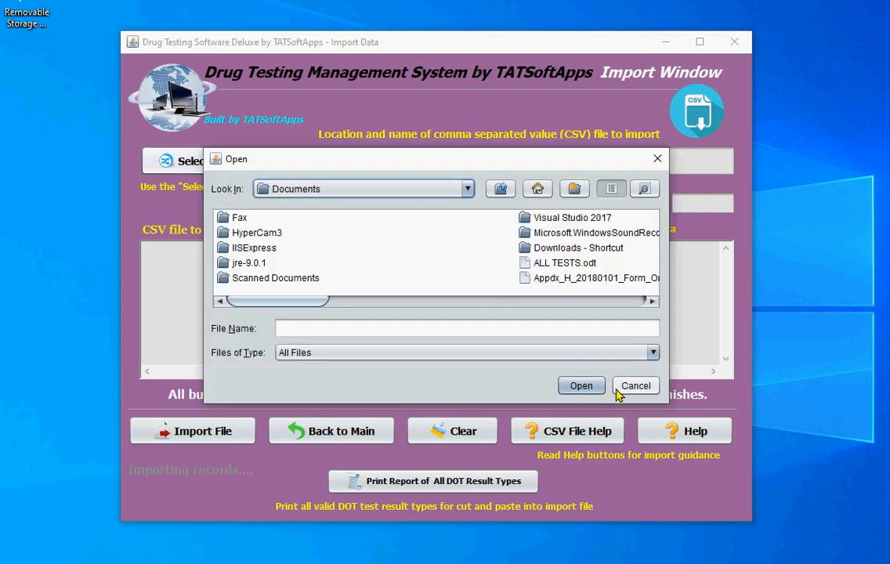
left_click(617, 392)
left_click(281, 436)
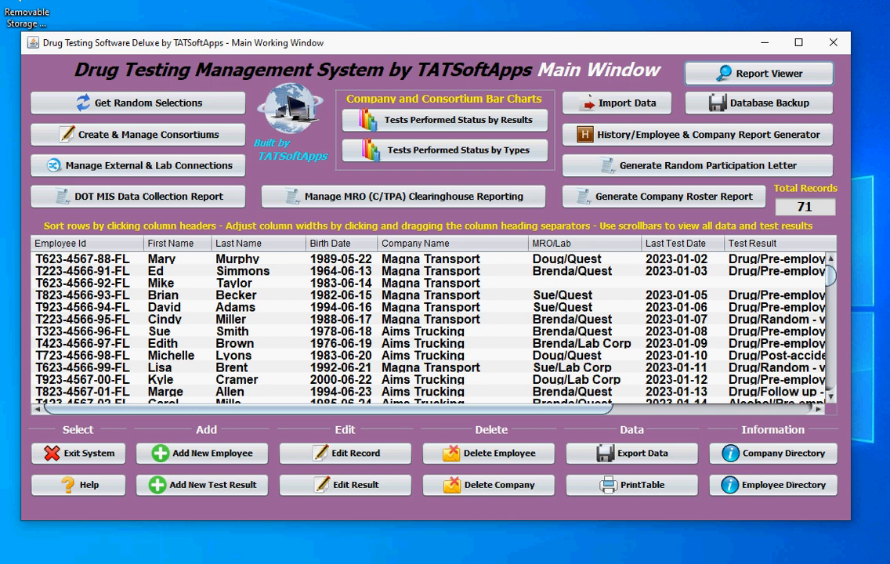
Step: Open a new employee form and enter the employee ID, first name and last name
left_click(219, 459)
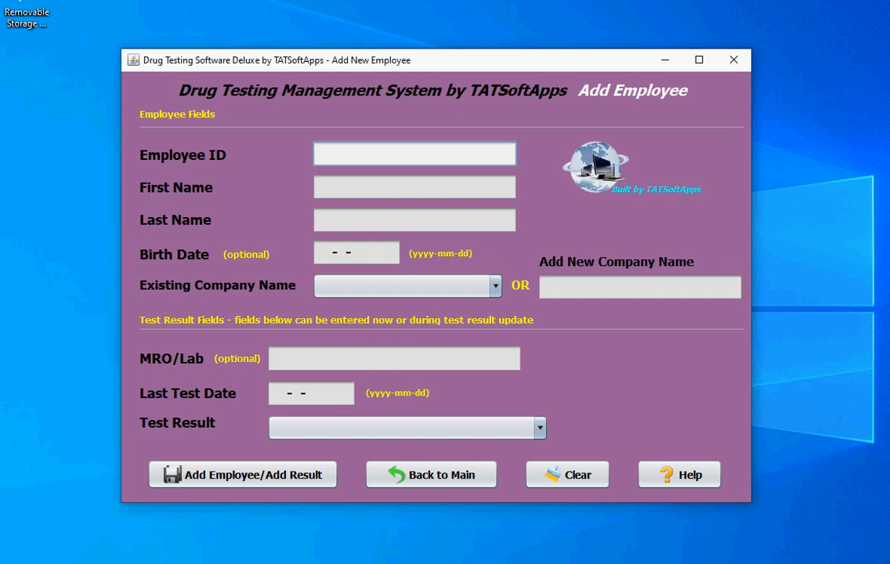
type("12345")
key("Tab")
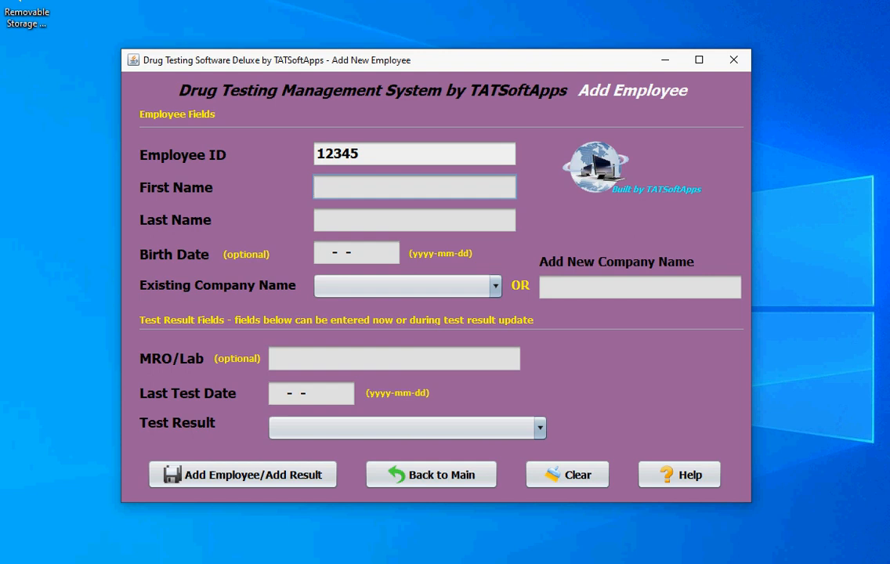
type("Donald")
key("Tab")
type("Duck")
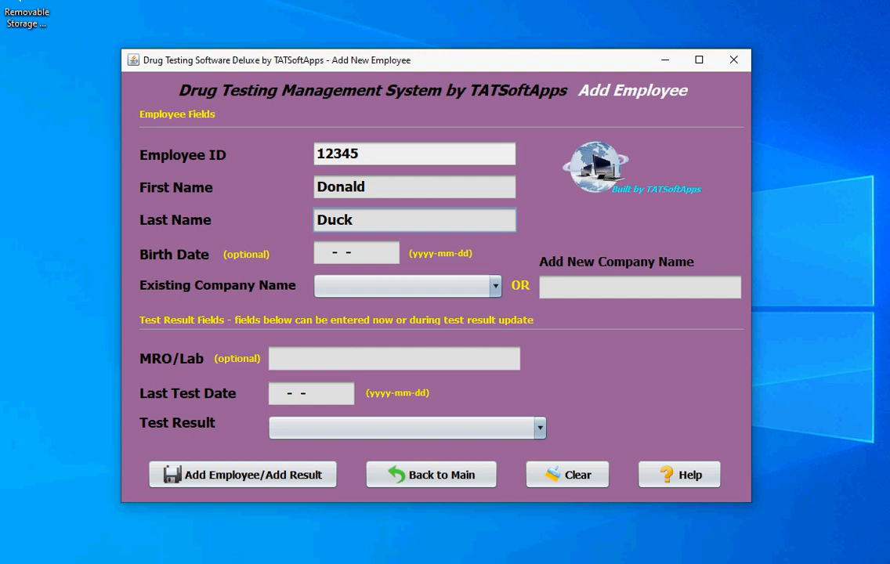
Step: Enter the employee's birth date in yyyy-mm-dd format
left_click(321, 254)
type("19")
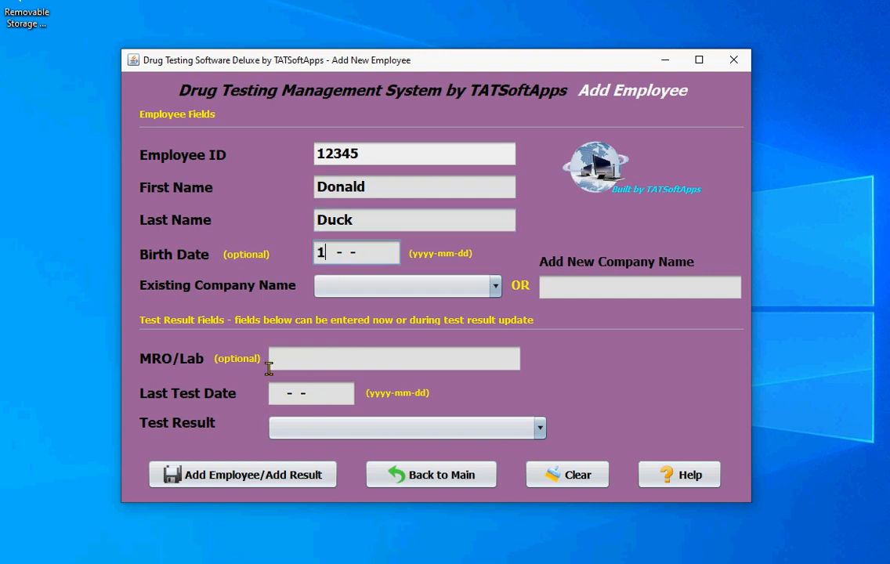
type("48-09-22")
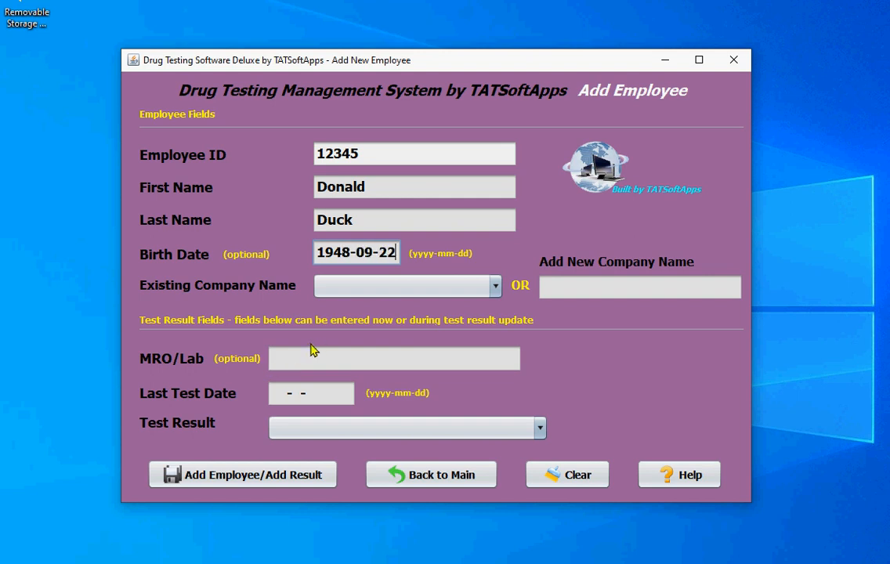
key("Tab")
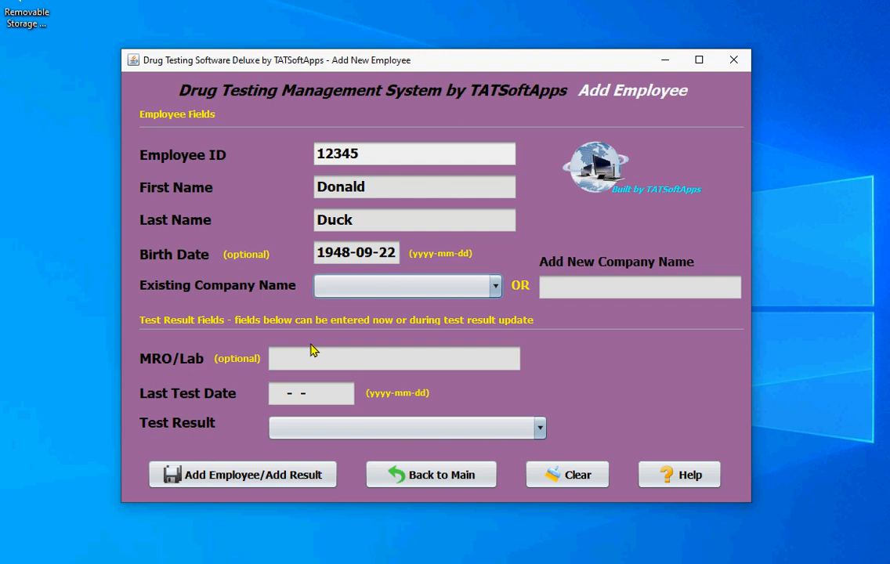
Step: Check the existing company list, then enter Disney as a new company name instead
left_click(495, 287)
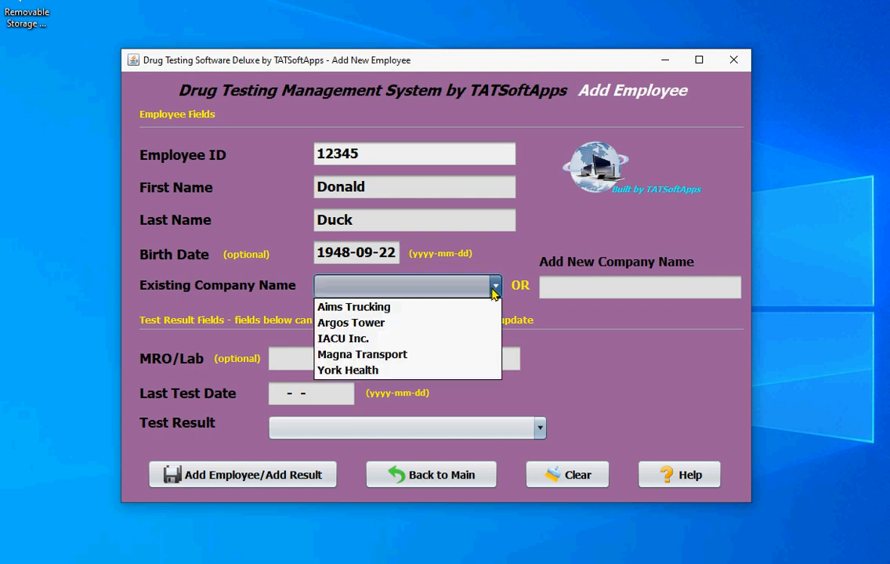
left_click(493, 288)
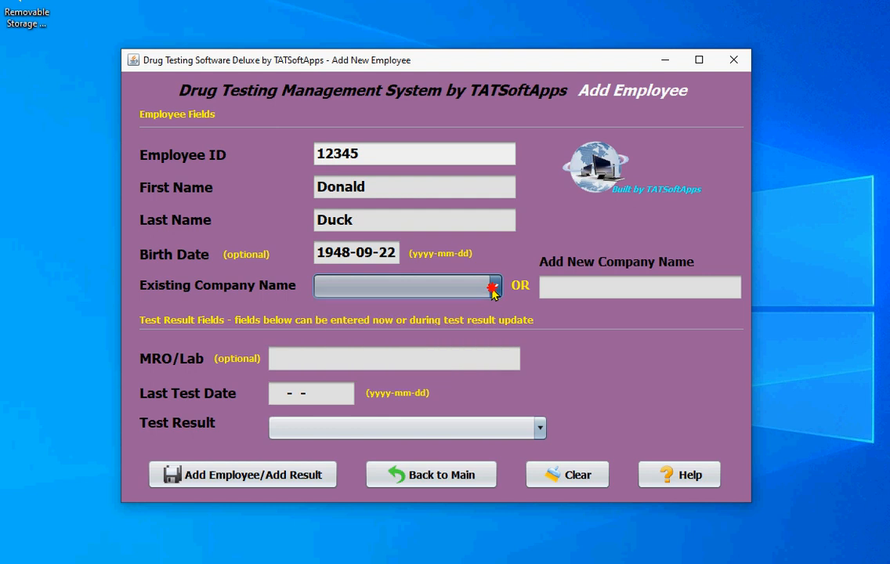
left_click(494, 287)
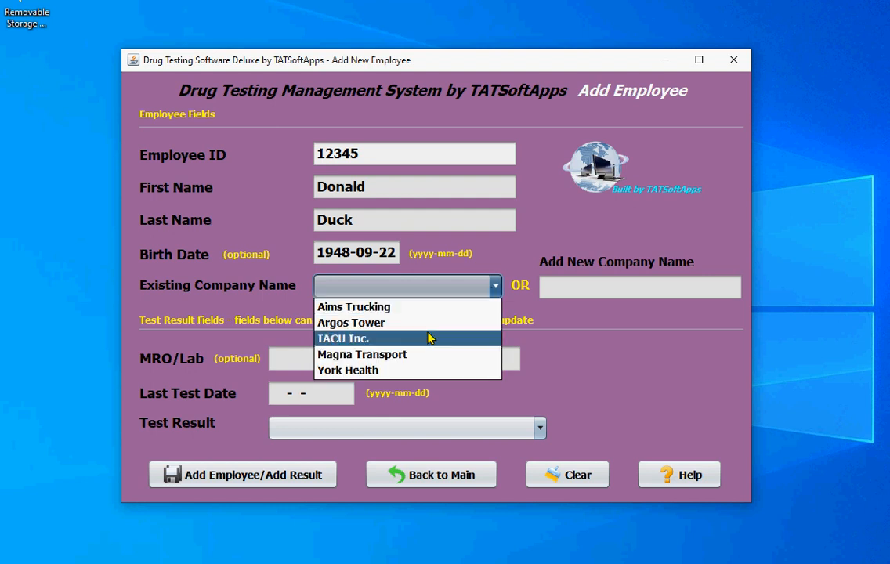
left_click(493, 287)
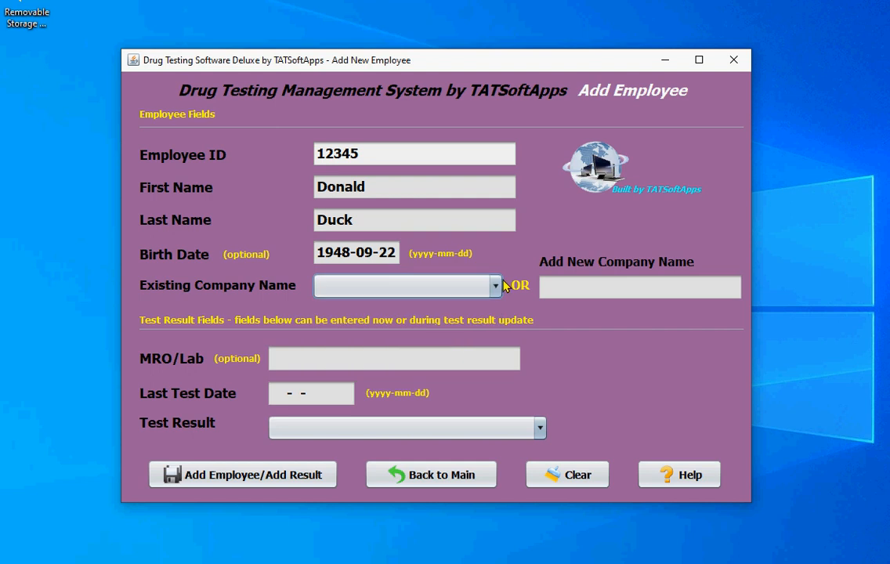
left_click(557, 282)
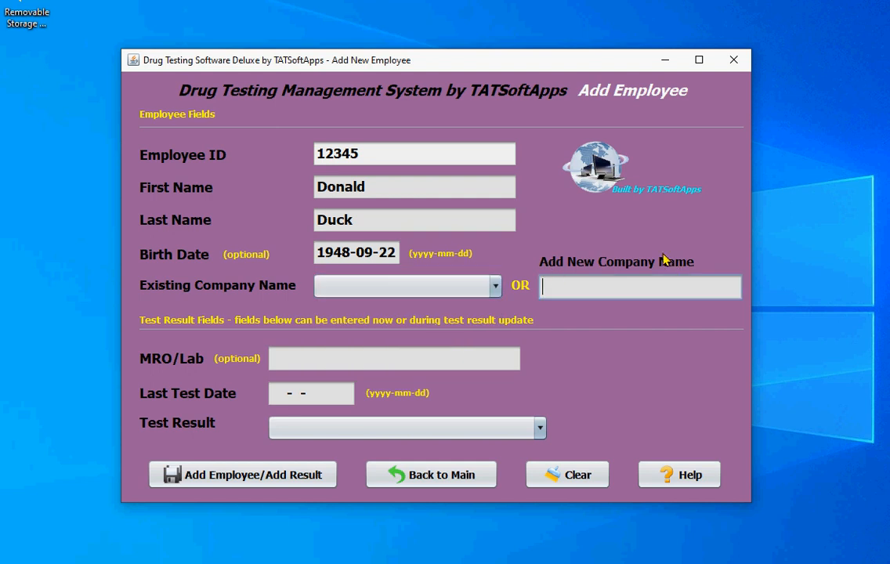
type("Disney")
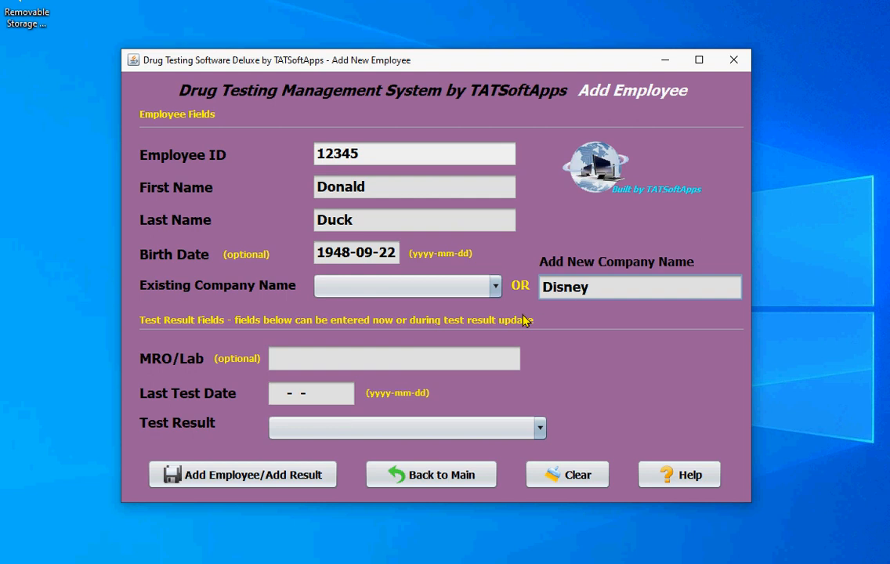
left_click(496, 288)
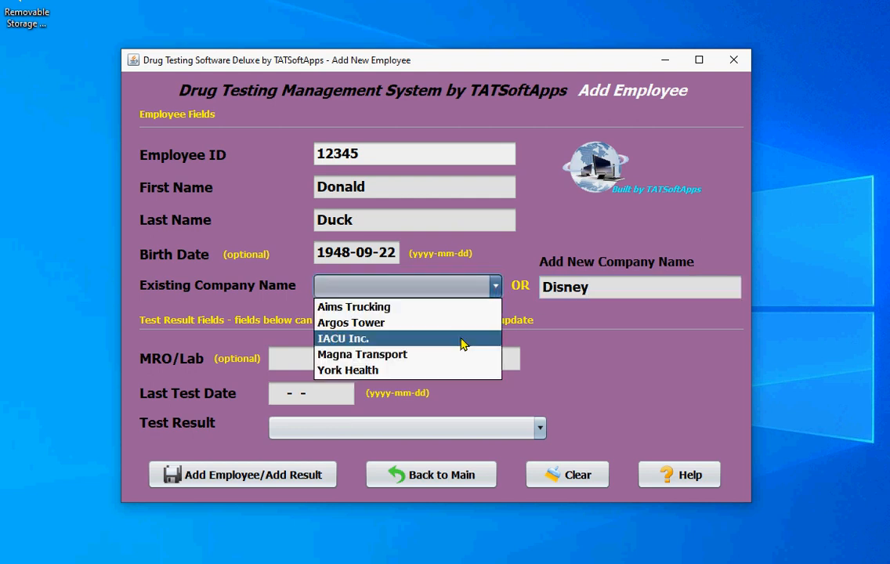
left_click(615, 290)
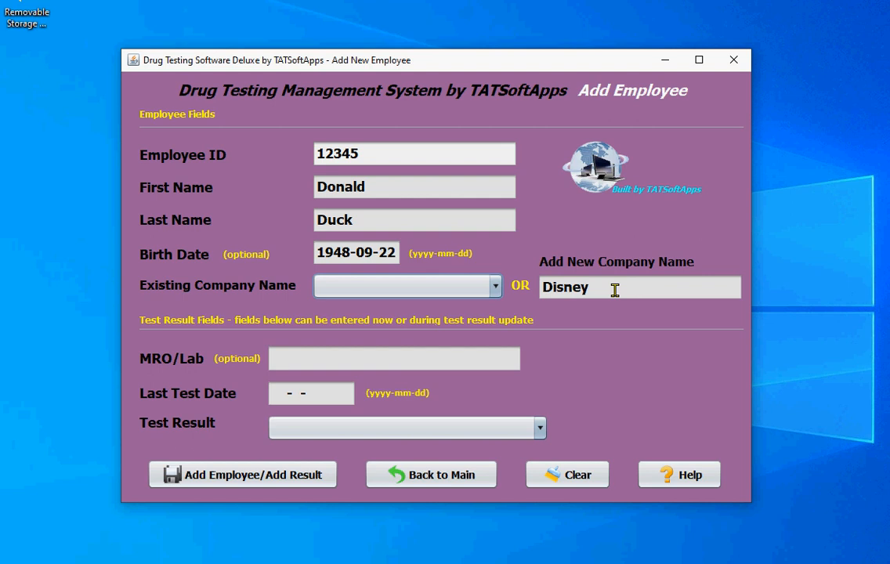
Step: Save the new employee record without test result details and acknowledge the confirmation
left_click(342, 363)
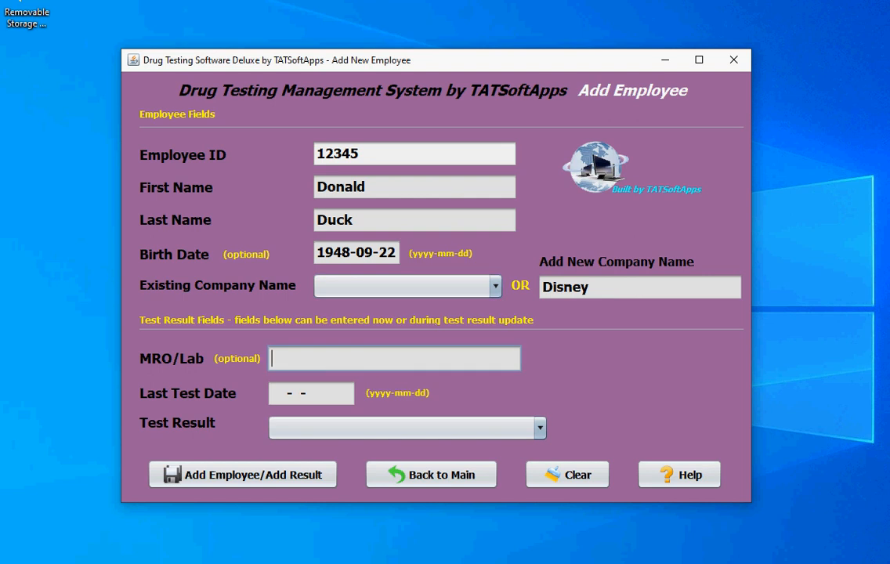
left_click(280, 478)
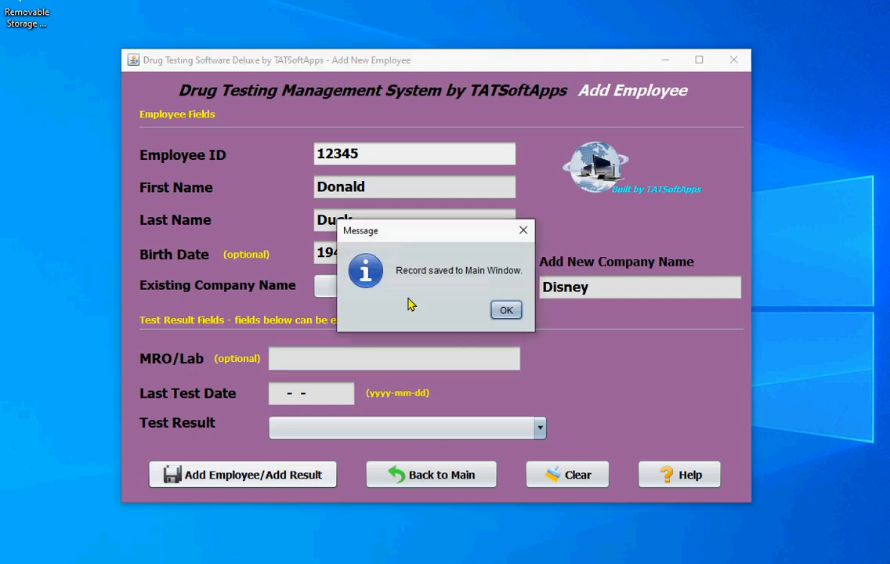
left_click(507, 310)
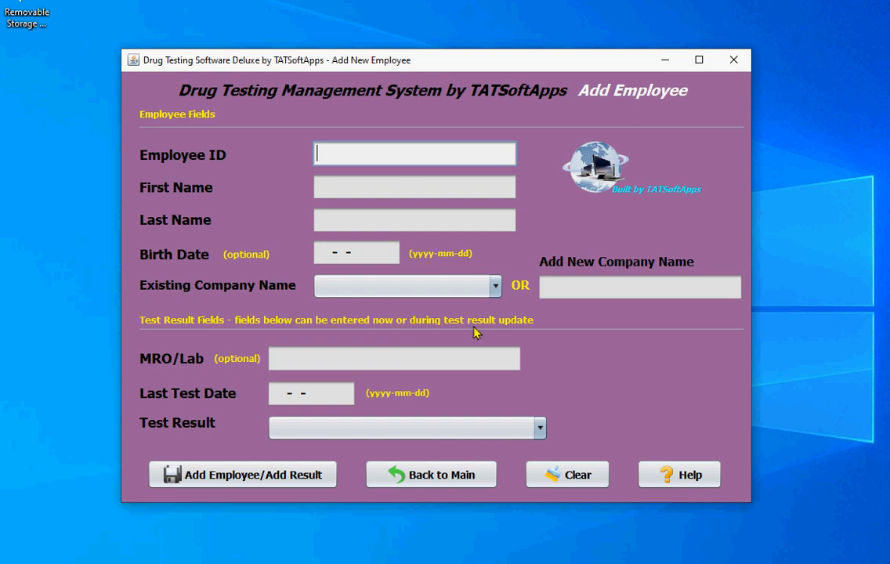
Step: Return to the main window, sort the records by last name and select the new employee's row
left_click(422, 475)
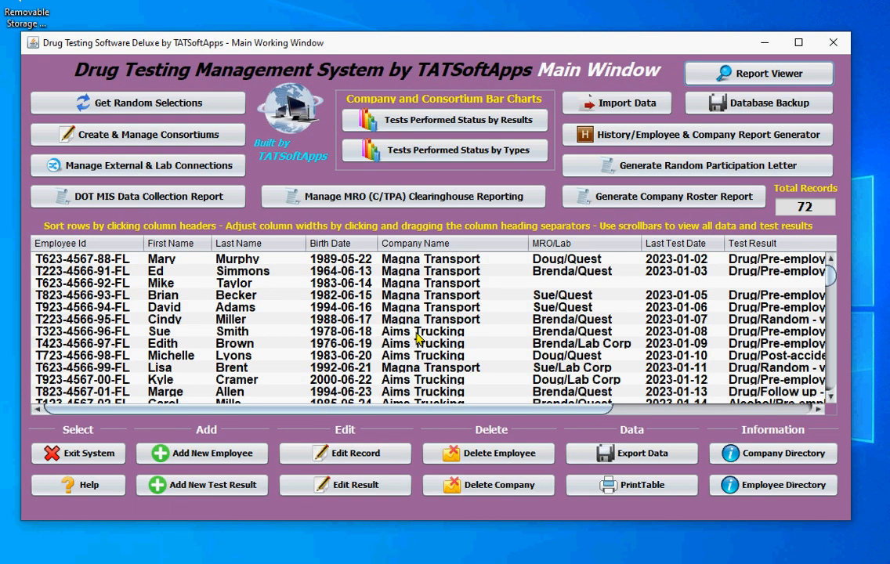
left_click(257, 244)
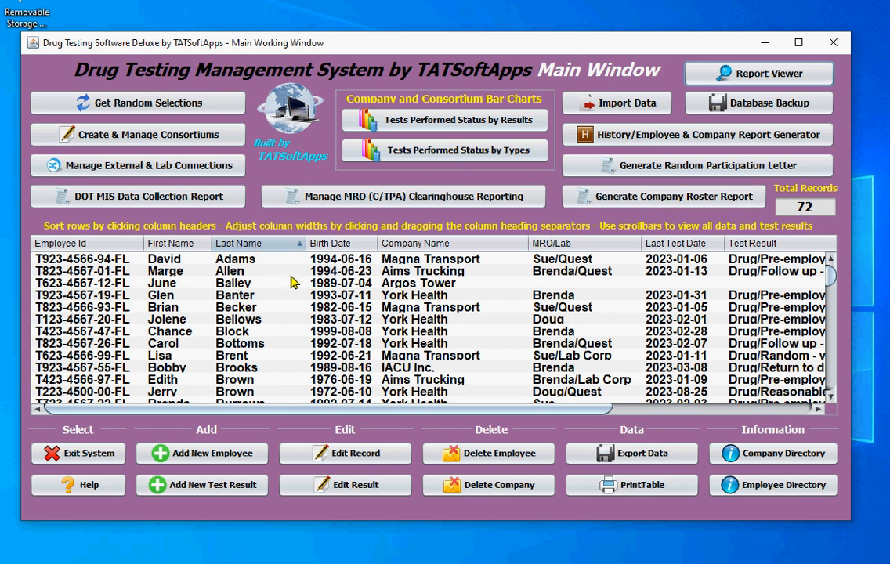
scroll(254, 306, "down", 3)
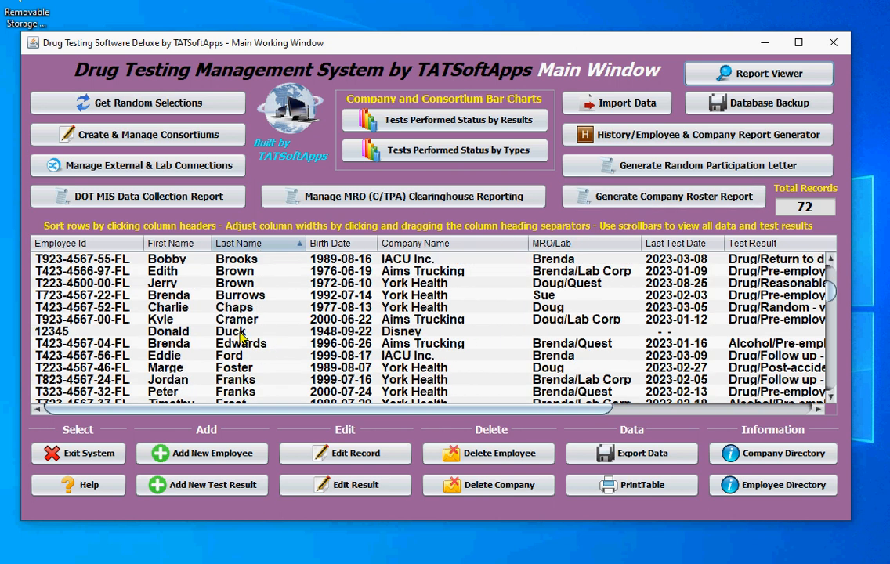
left_click(233, 331)
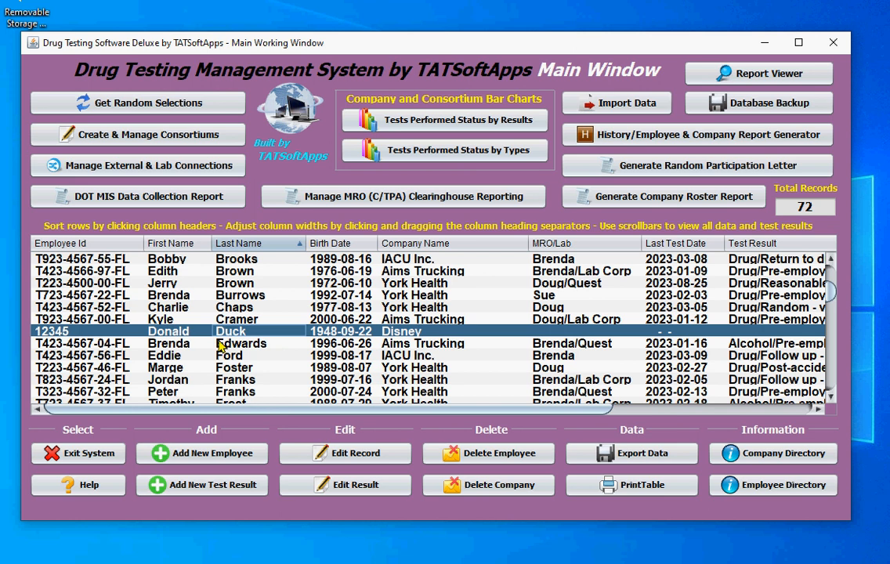
left_click_drag(241, 411, 342, 412)
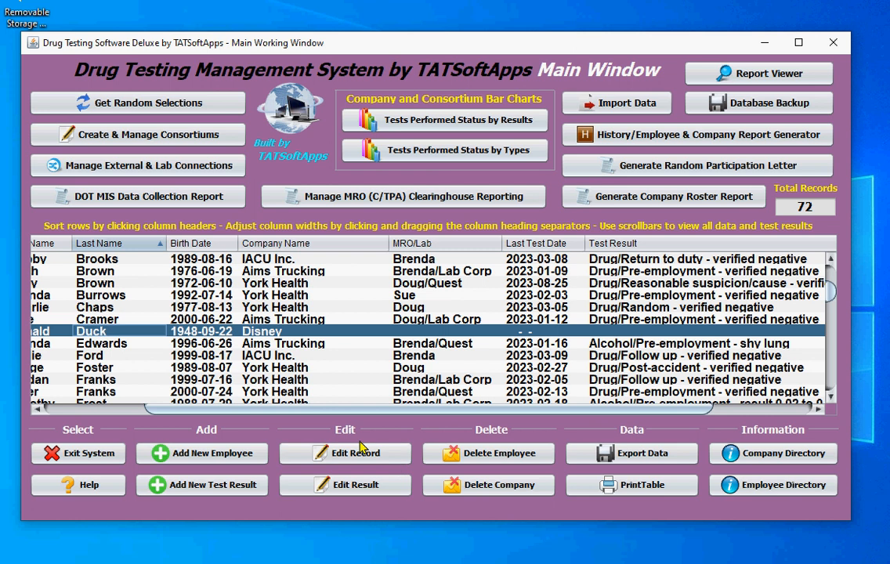
left_click_drag(329, 413, 223, 414)
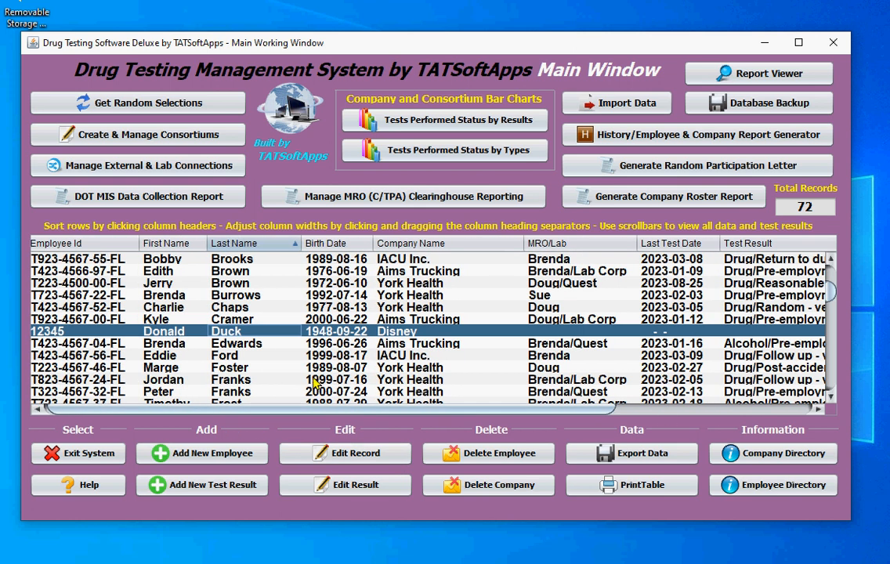
Step: Open the history and company report window, sort by last name and browse the history records before returning
left_click(636, 138)
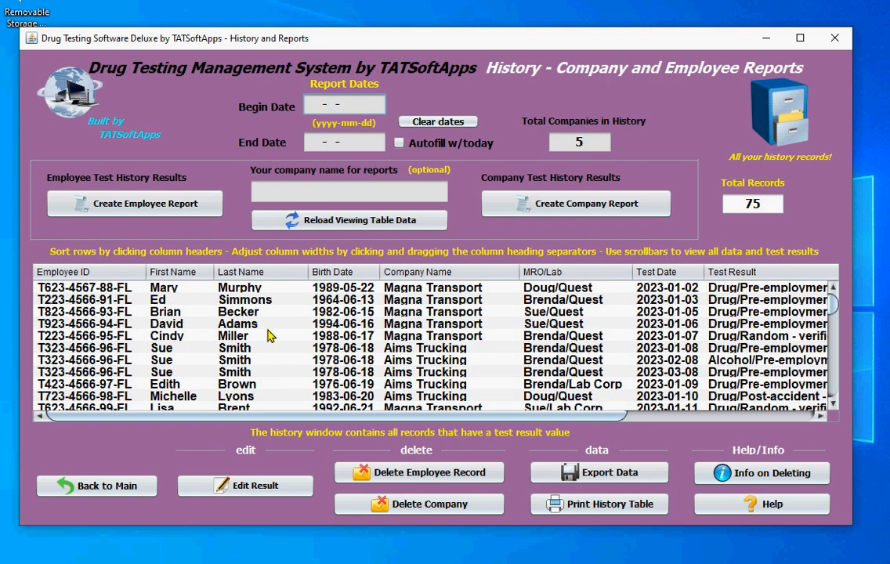
left_click(235, 272)
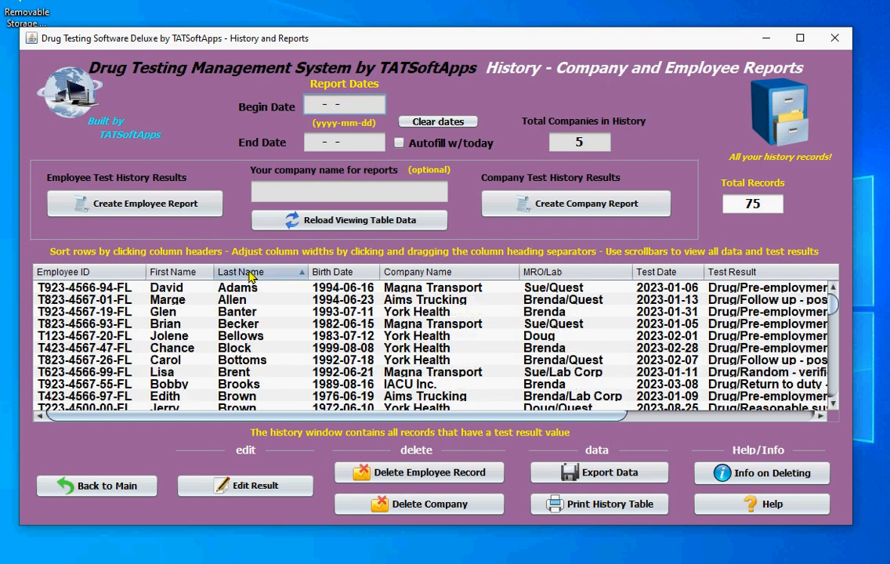
scroll(235, 345, "down", 2)
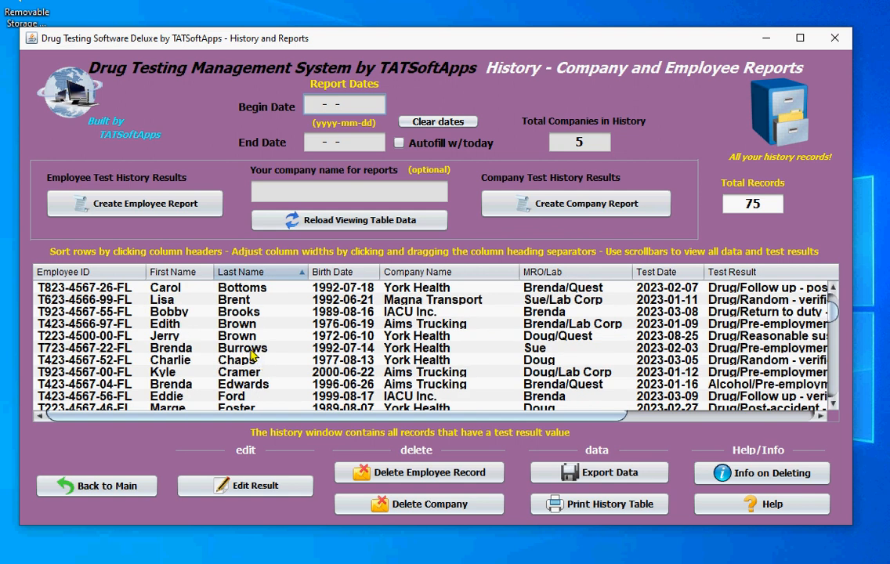
scroll(247, 360, "down", 2)
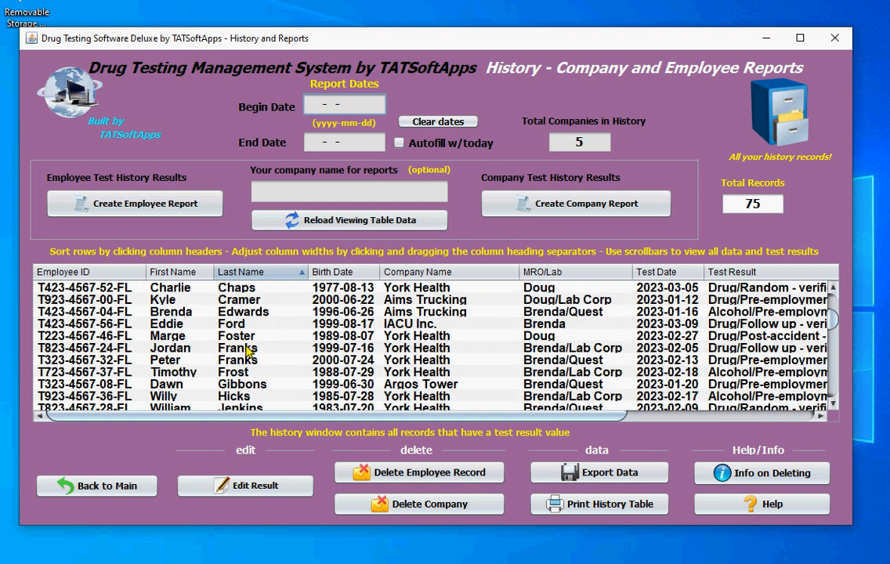
scroll(243, 344, "up", 2)
scroll(250, 329, "down", 2)
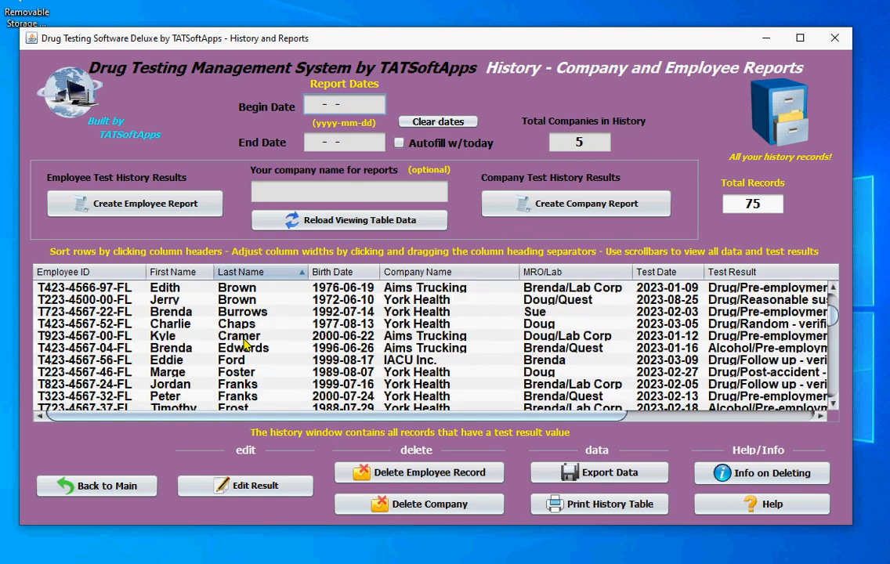
scroll(257, 322, "down", 1)
scroll(259, 323, "up", 1)
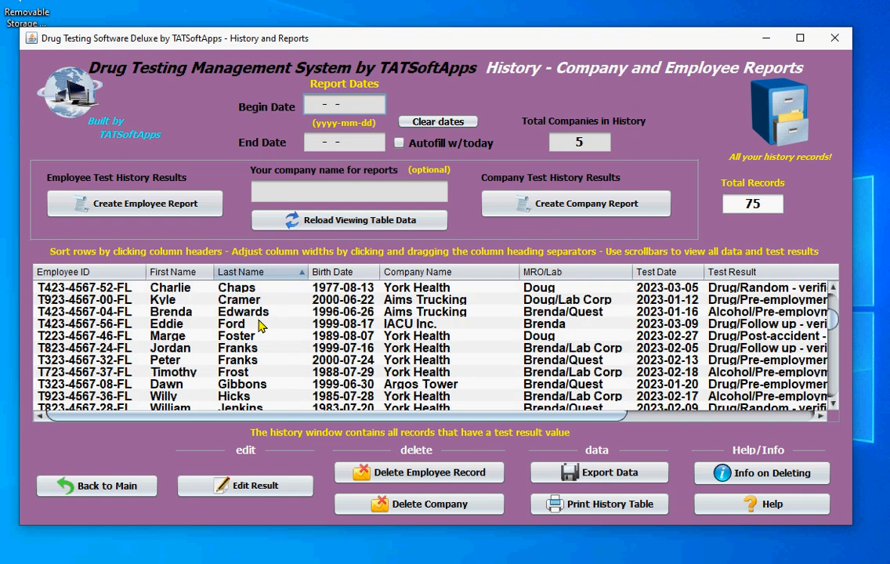
scroll(263, 326, "down", 2)
scroll(262, 327, "up", 2)
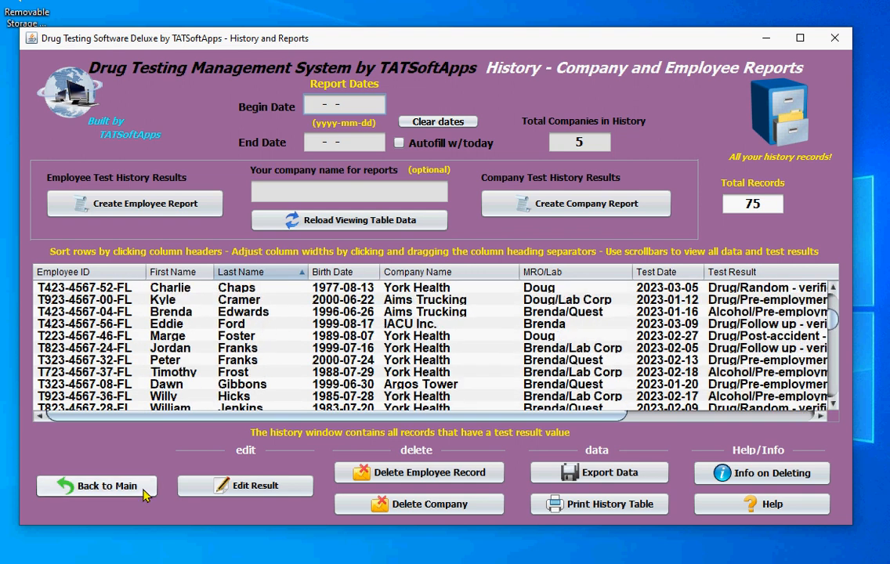
left_click(118, 486)
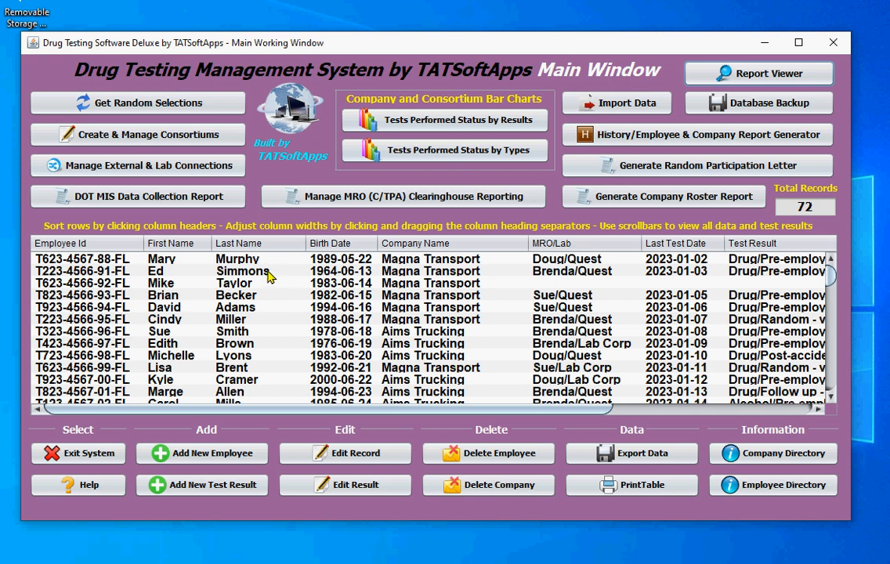
Step: Sort the main records by last name, start a new test result for the new Disney employee, and enter Sue/Quest as MRO/Lab
left_click(251, 248)
scroll(232, 337, "down", 3)
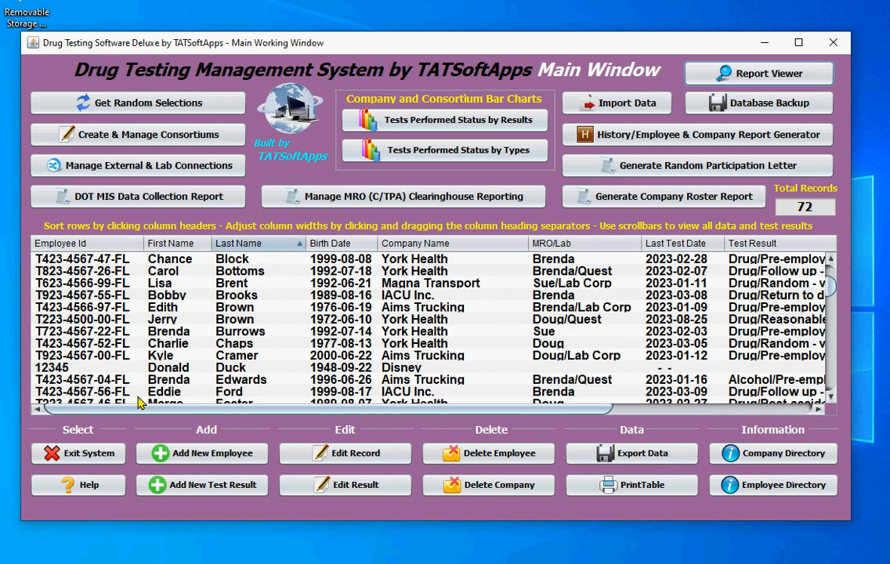
left_click(242, 369)
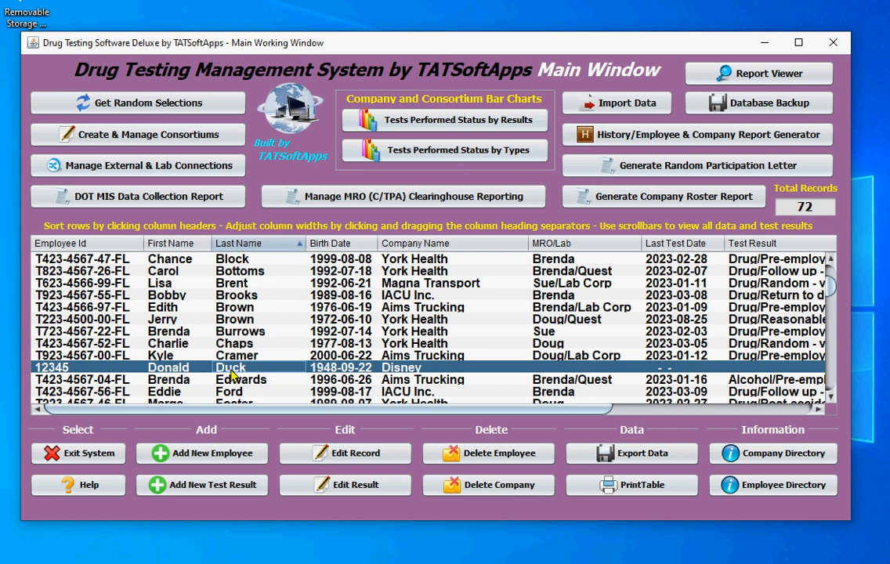
left_click(203, 490)
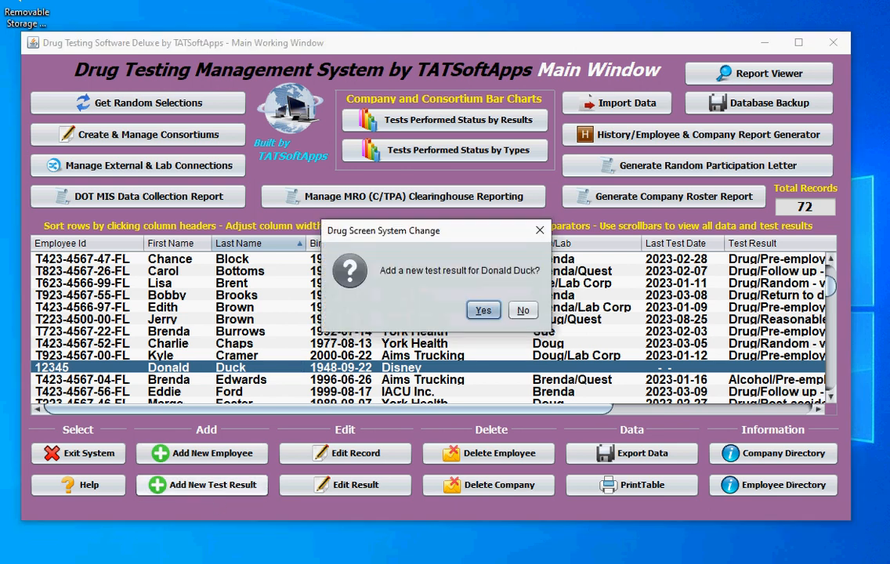
left_click(484, 311)
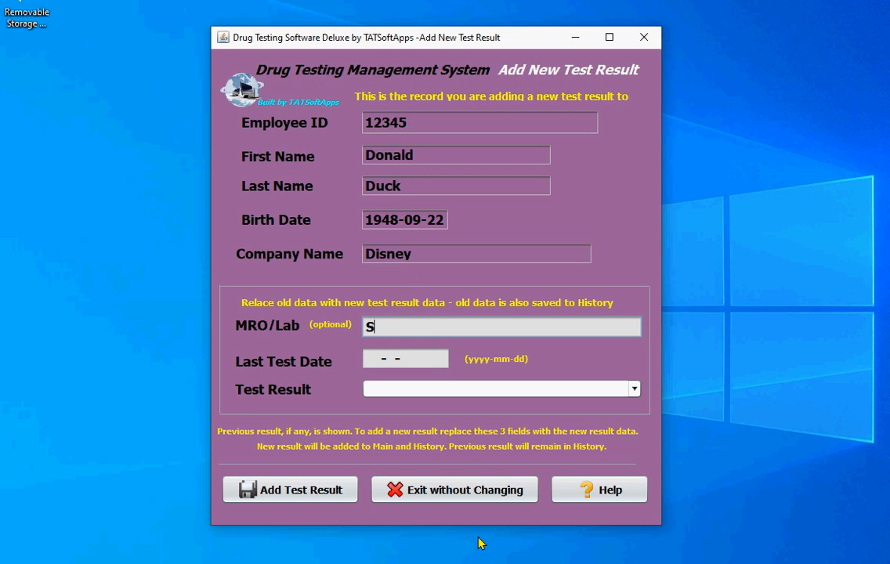
type("ue/Quest")
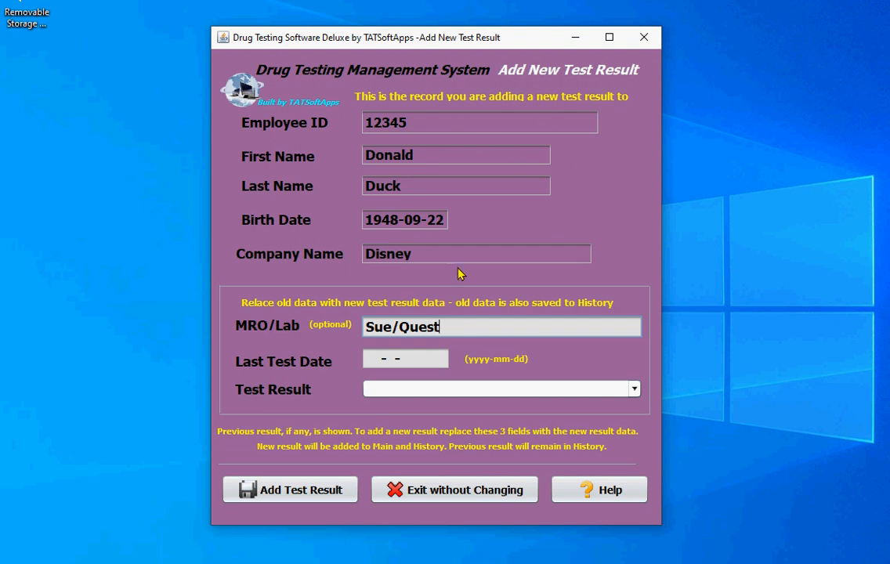
Step: Enter 2023-09-12 as the last test date
left_click(417, 251)
left_click(434, 131)
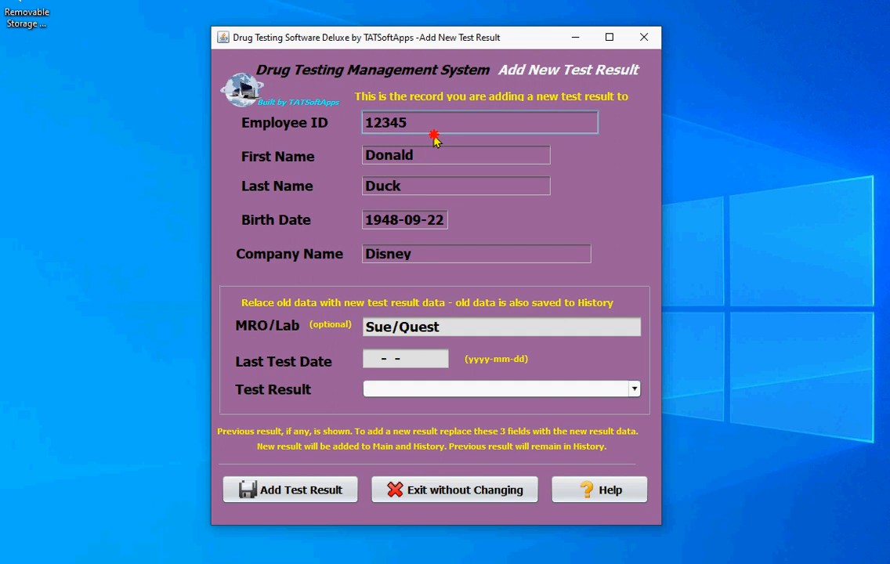
left_click(411, 359)
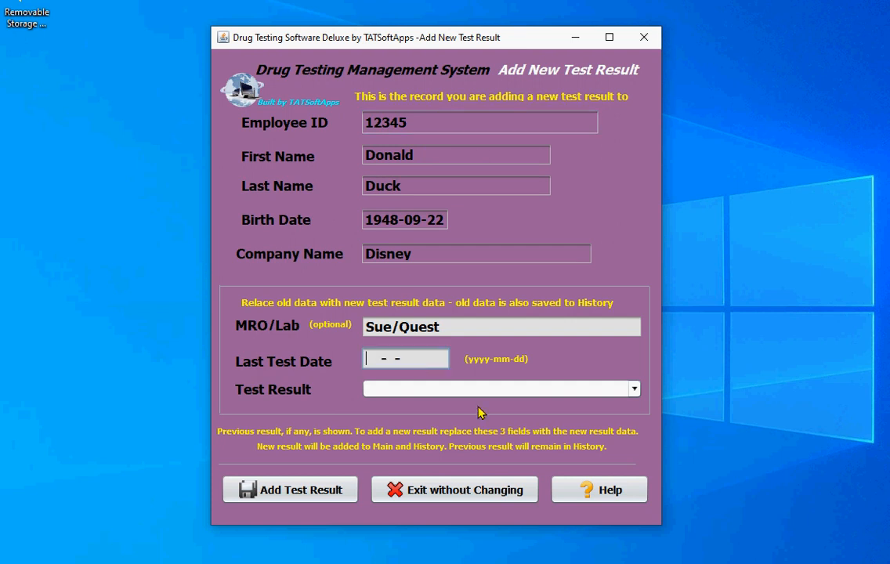
type("2023-09-")
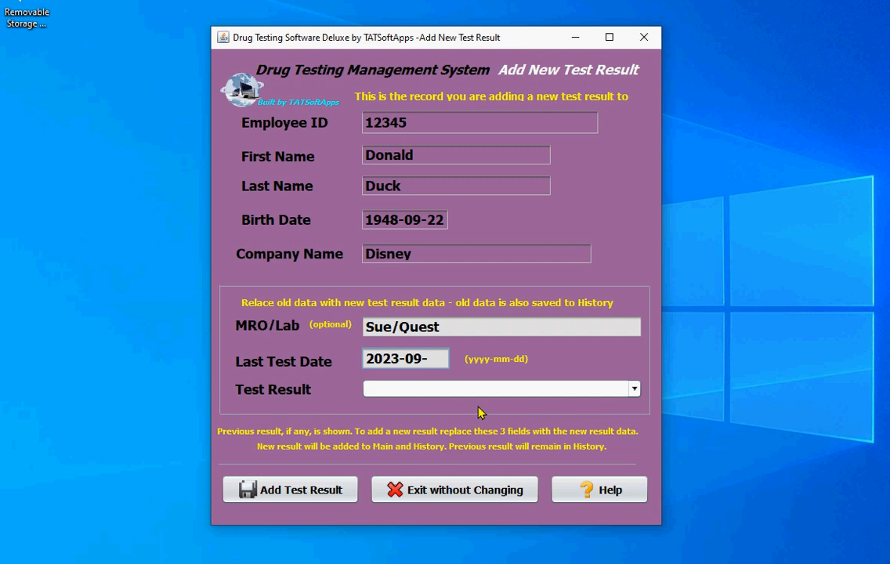
type("12")
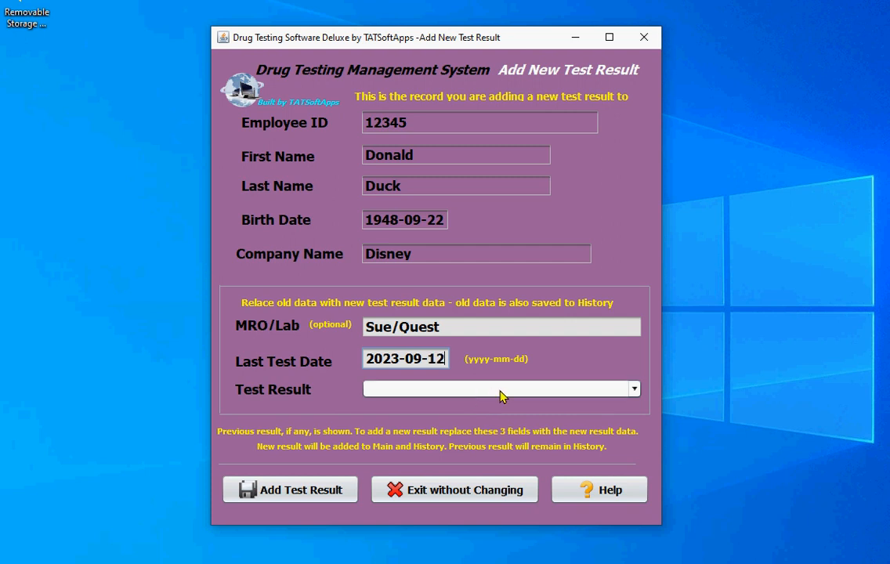
Step: Choose Drug/Pre-employment - verified negative as the test result
left_click(503, 392)
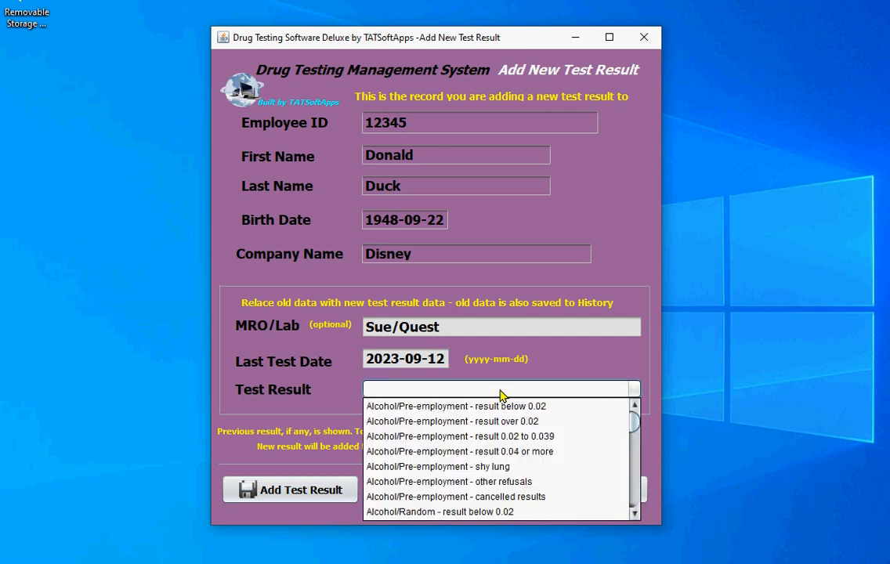
left_click(636, 471)
left_click(637, 468)
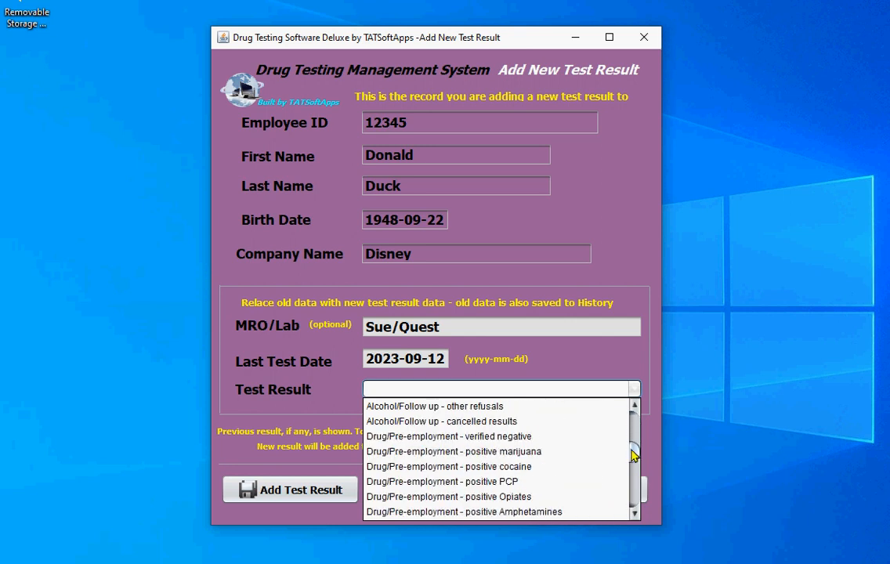
left_click_drag(633, 452, 642, 410)
scroll(539, 462, "down", 11)
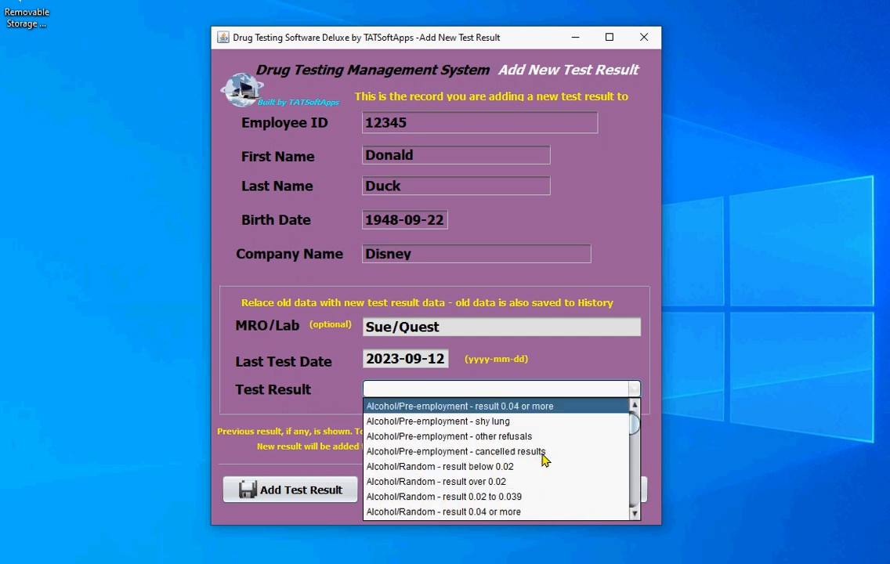
scroll(539, 461, "down", 5)
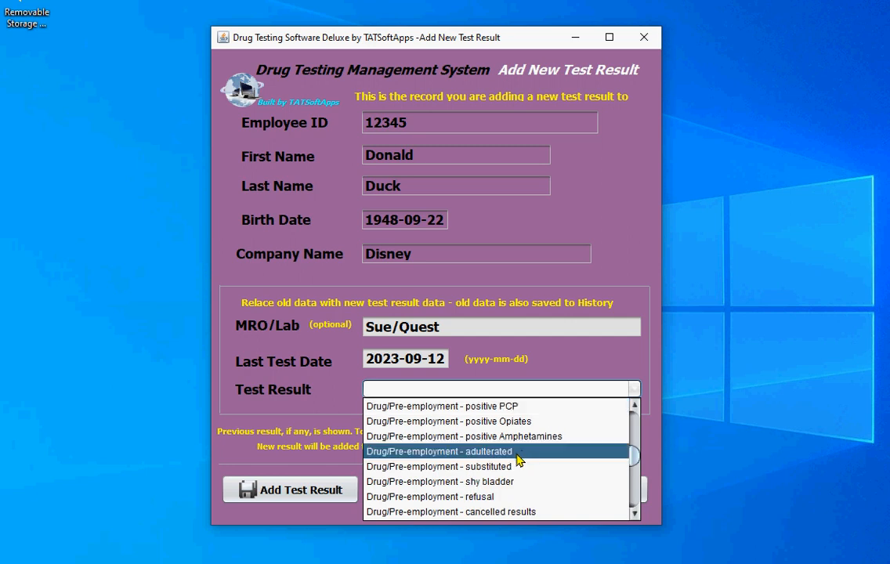
scroll(472, 484, "up", 1)
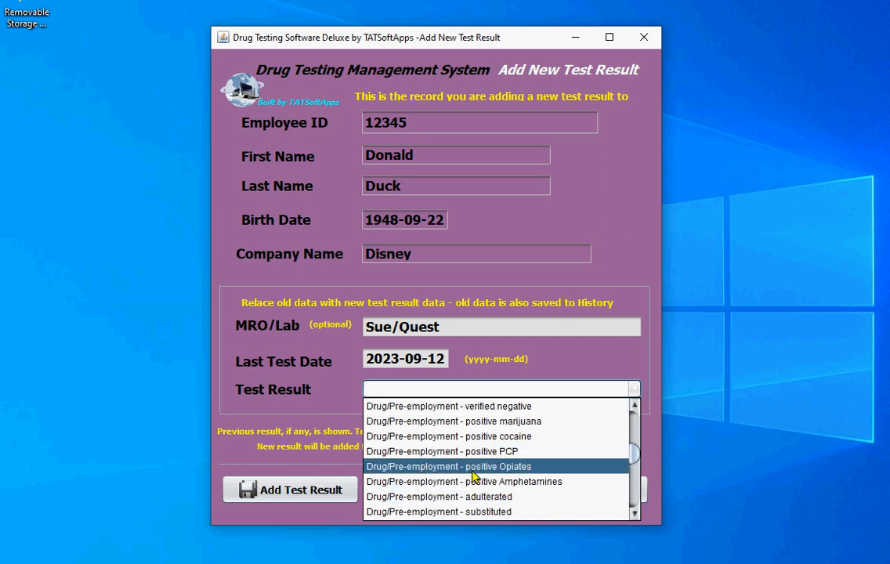
left_click(446, 407)
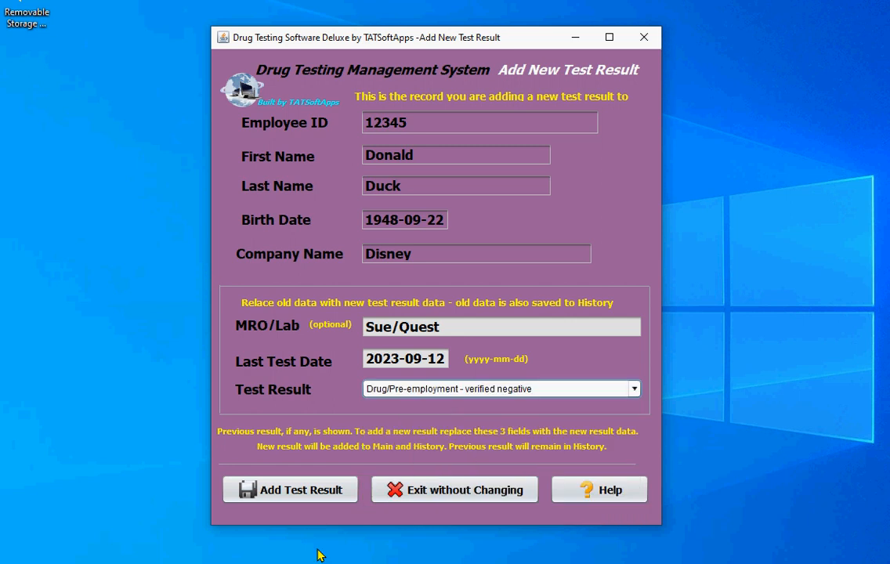
Step: Add the test result and acknowledge both confirmation messages
left_click(278, 492)
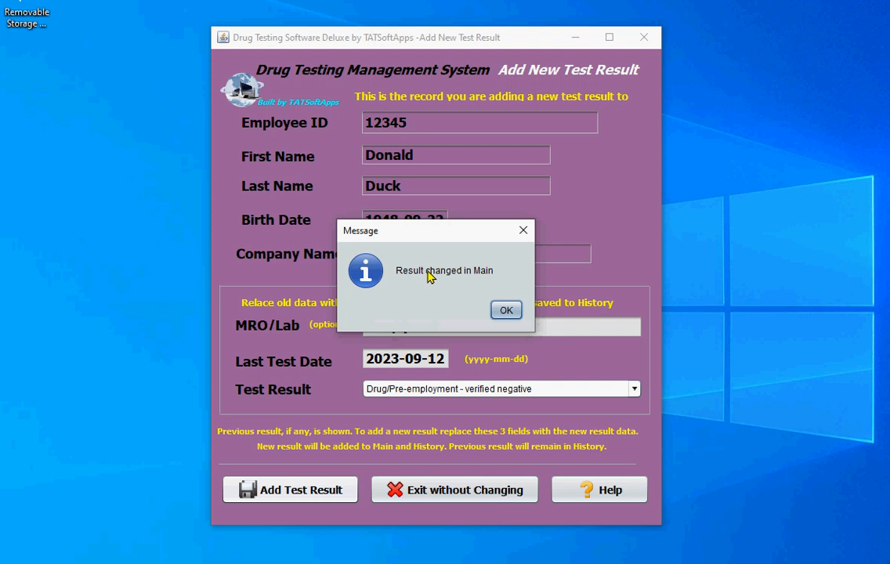
left_click(506, 311)
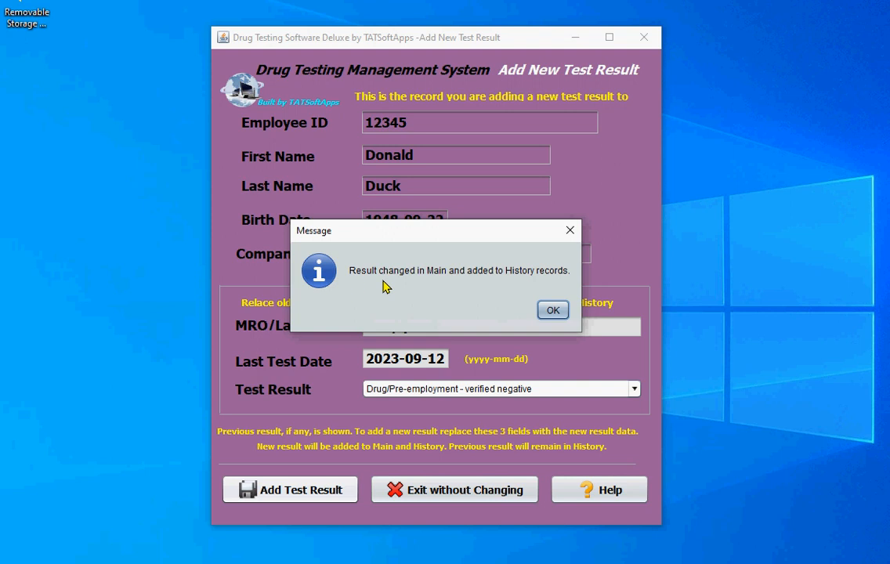
left_click(552, 310)
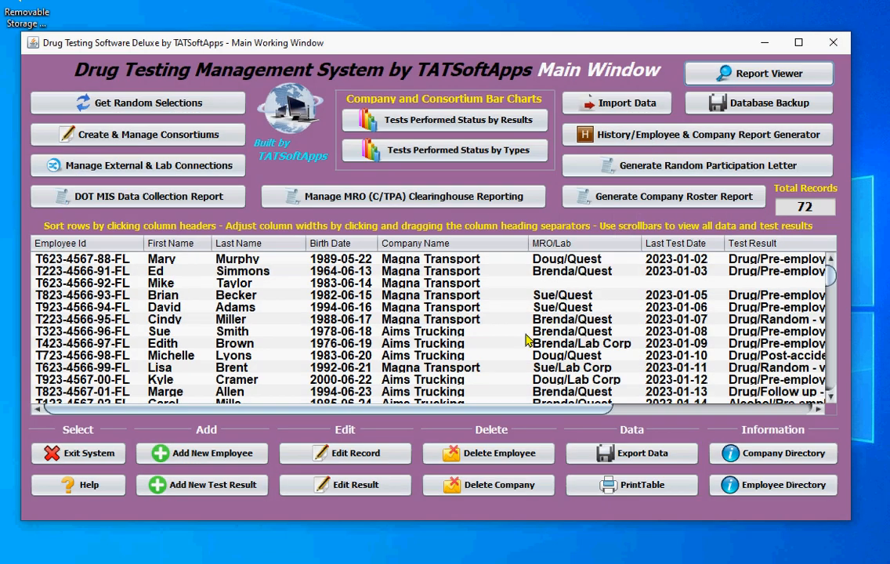
Step: Sort the main records by last name, select the new Disney employee's row and scroll across to its test result
left_click(235, 244)
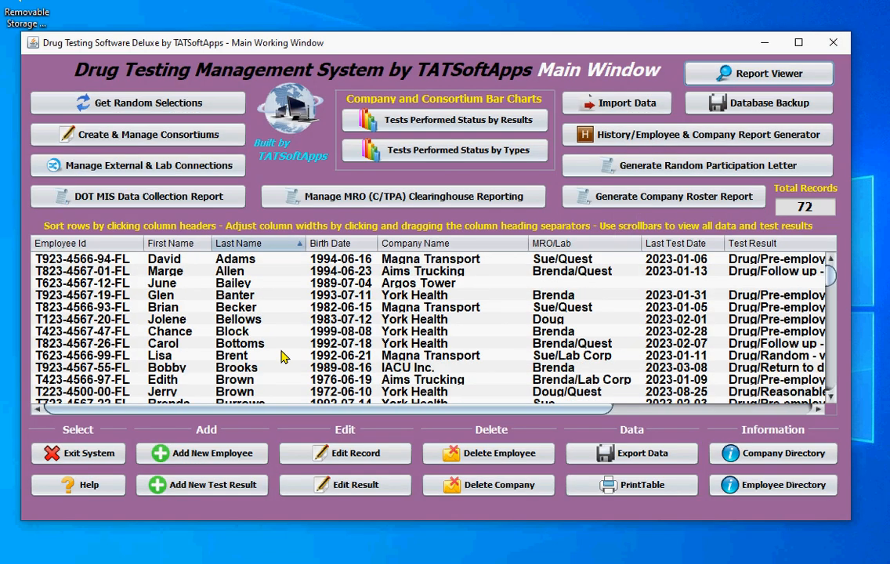
scroll(280, 356, "down", 1)
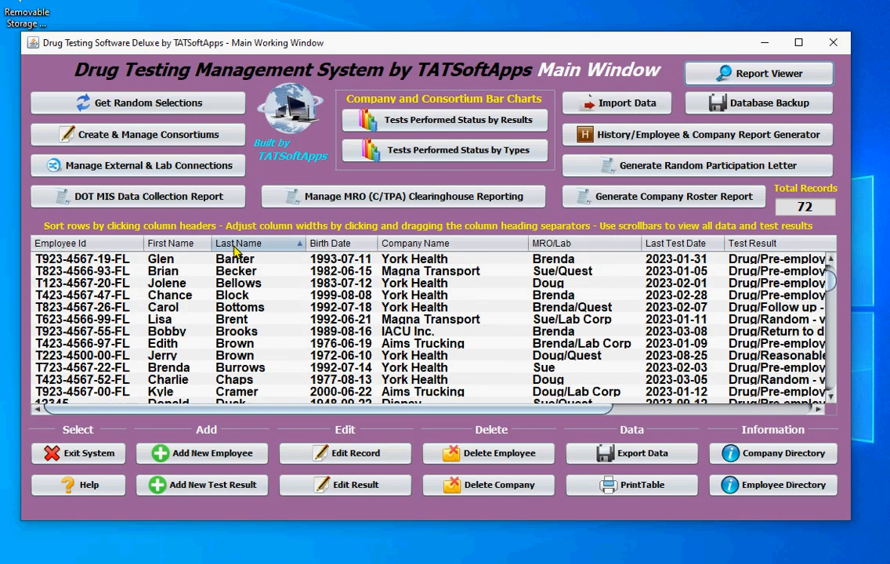
scroll(243, 274, "down", 1)
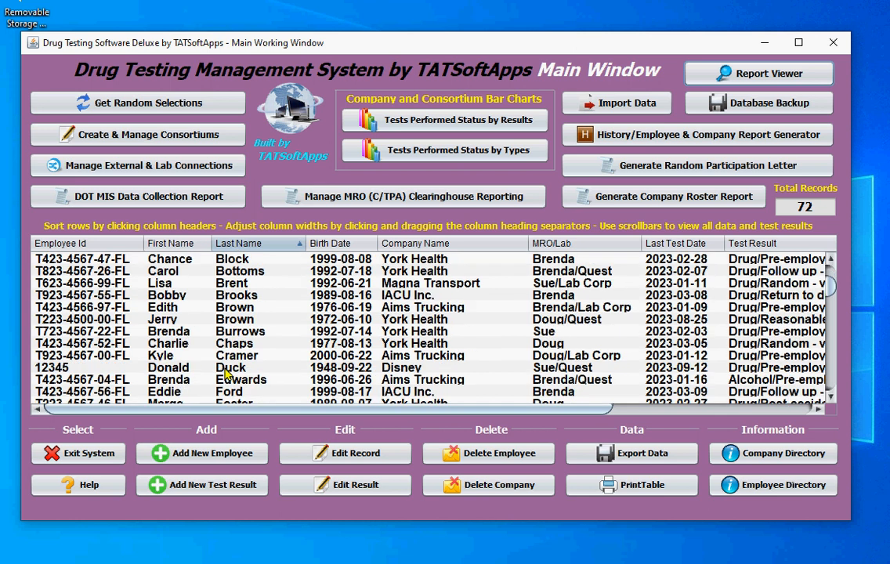
left_click(197, 367)
left_click_drag(267, 411, 364, 426)
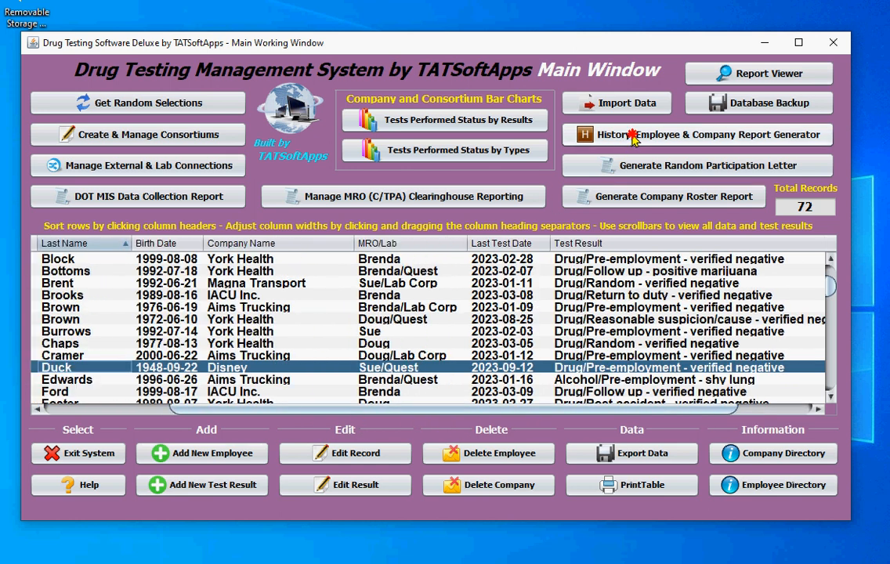
Step: Open the history and company report window, sort by last name, inspect the new employee's history row, and return to main
left_click(633, 135)
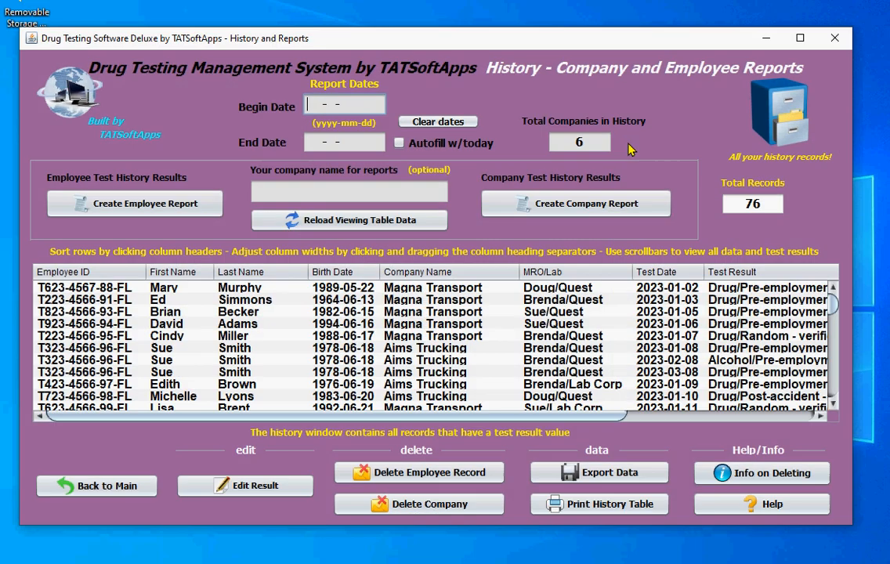
left_click(231, 272)
scroll(213, 286, "down", 3)
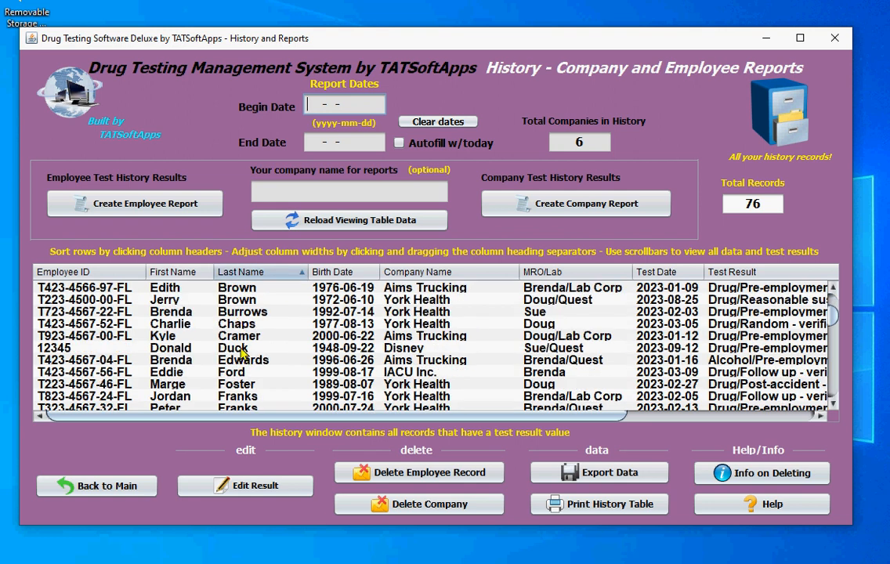
left_click(241, 351)
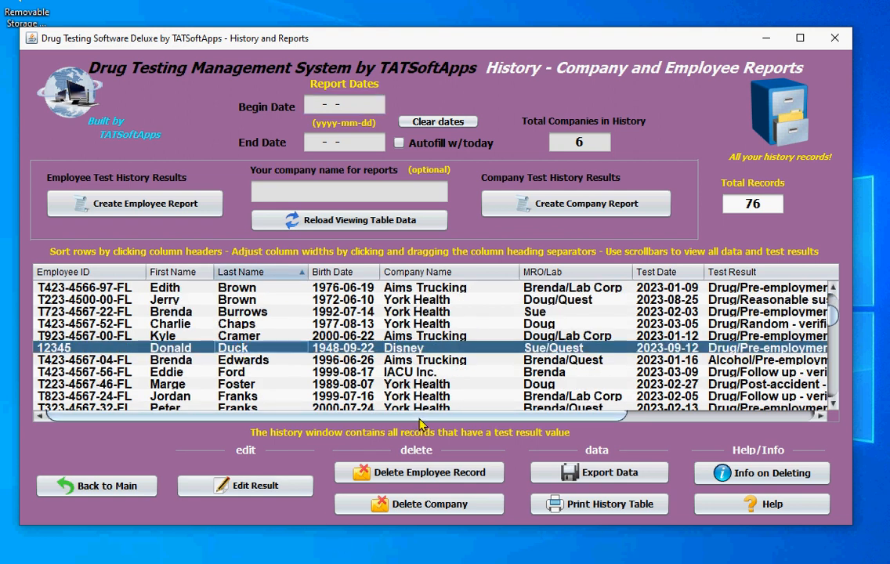
mouse_move(420, 421)
left_mouse_down()
mouse_move(524, 435)
mouse_move(408, 430)
left_mouse_up()
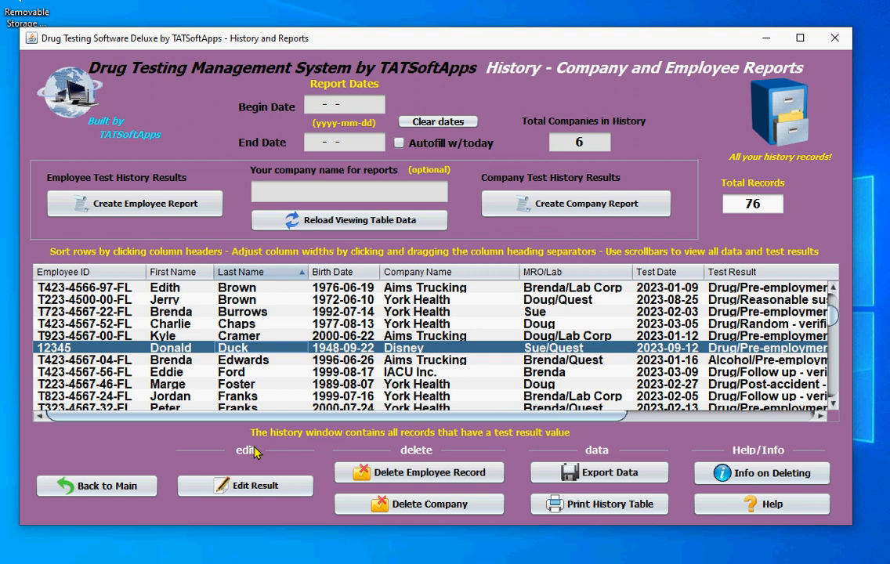
left_click(132, 489)
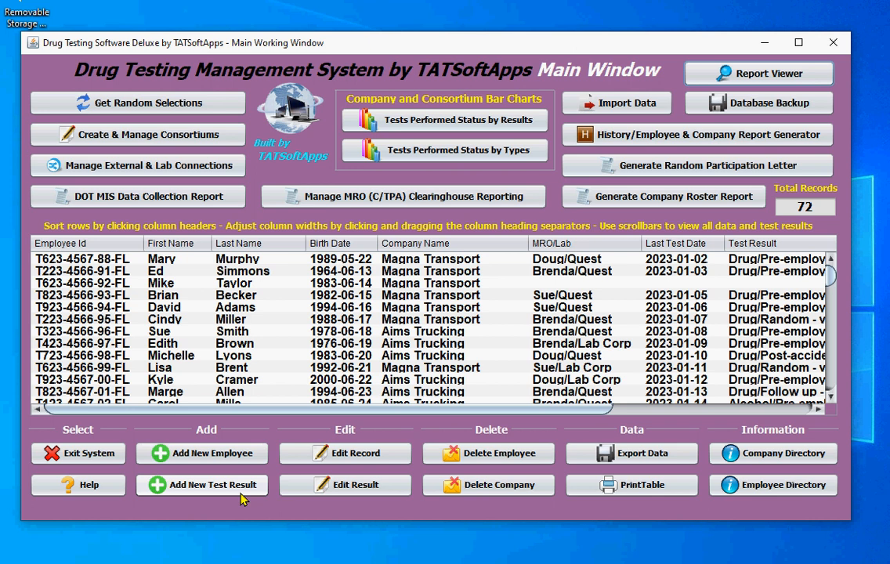
Step: Open the new test result form for an existing Aims Trucking employee to view the prefilled previous result, then exit without changing
left_click(228, 381)
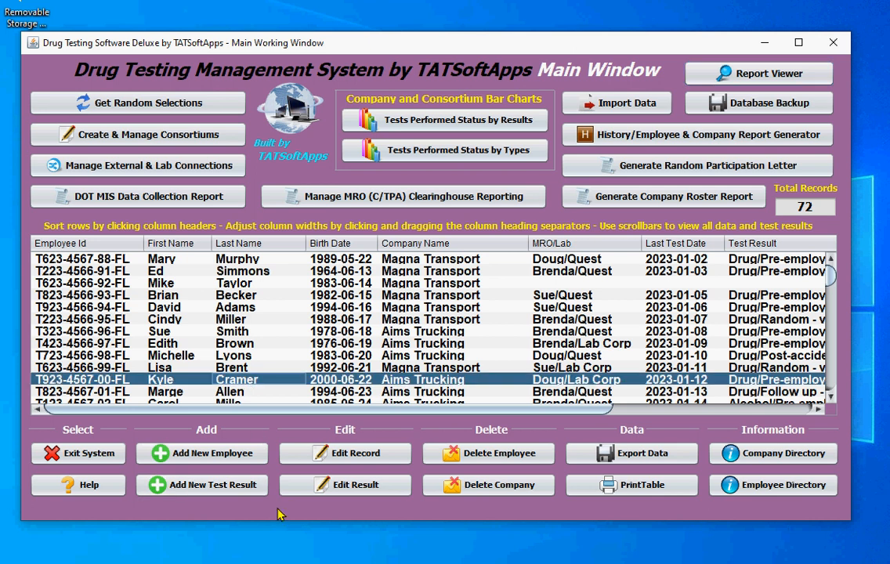
left_click(225, 486)
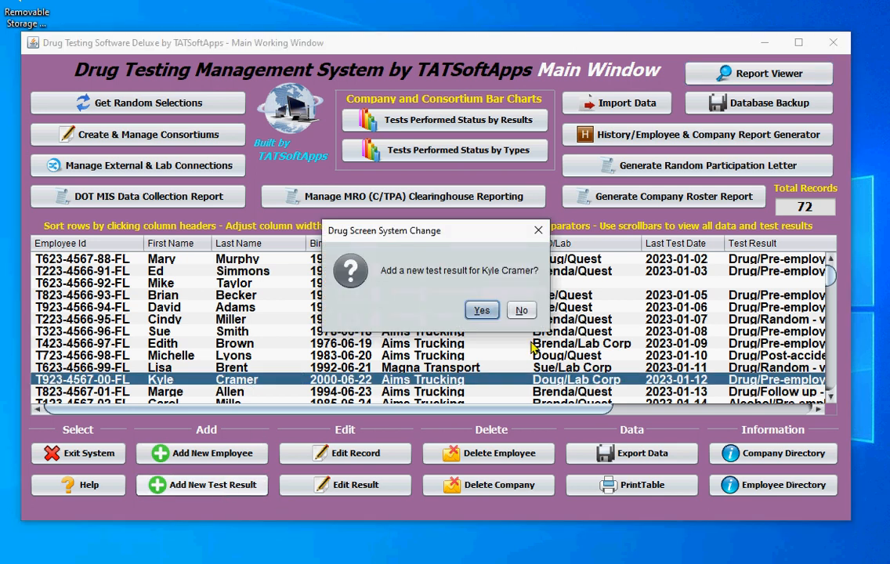
left_click(482, 309)
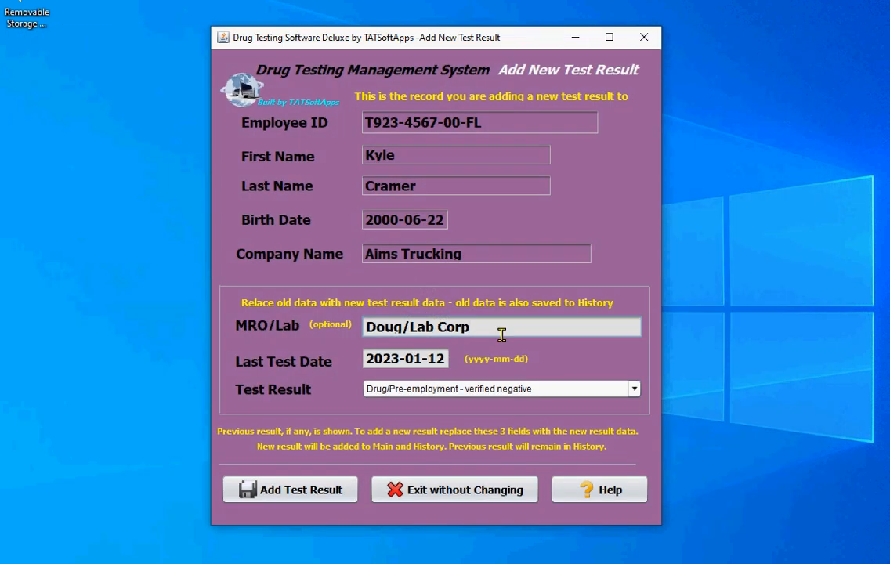
left_click(404, 497)
left_click(507, 312)
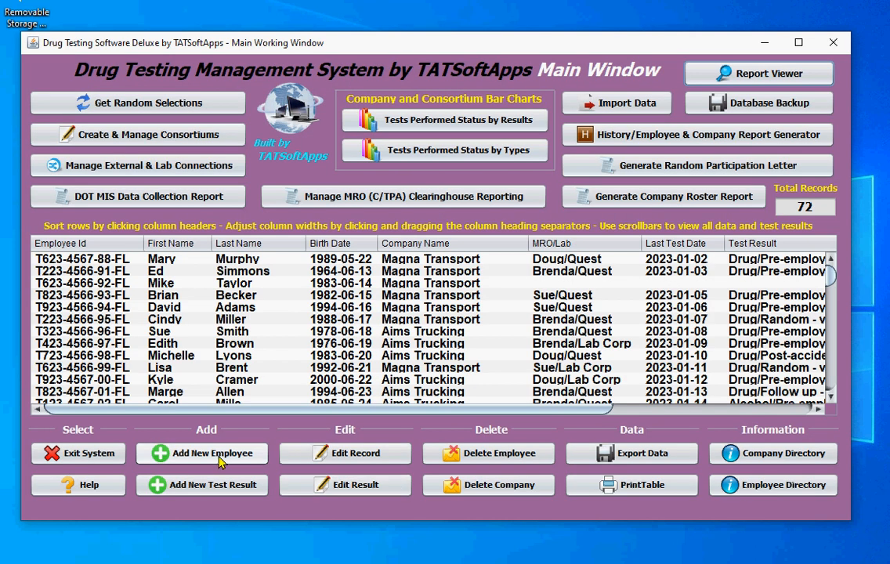
Step: Open the Add New Employee form, check the existing company list for Disney, and go back to the main window
left_click(219, 462)
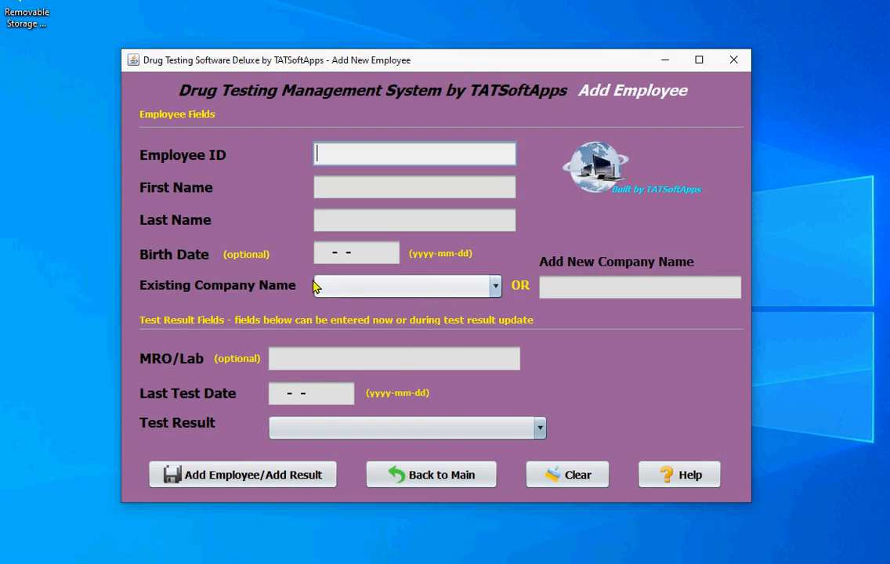
left_click(496, 286)
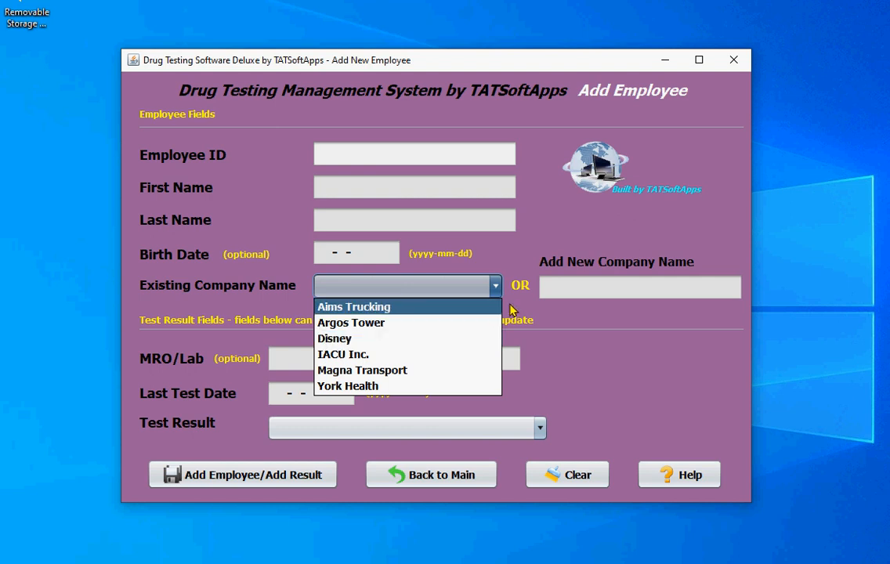
left_click(397, 486)
left_click(399, 488)
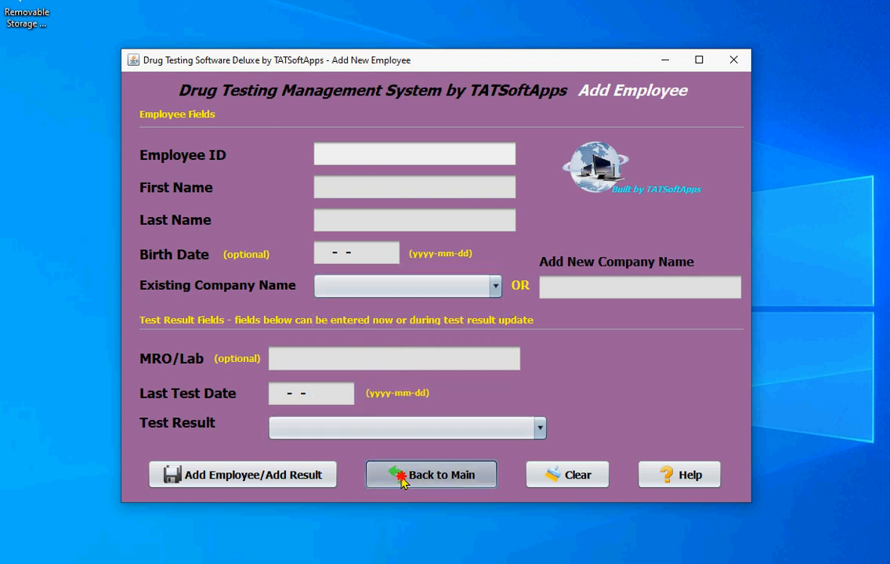